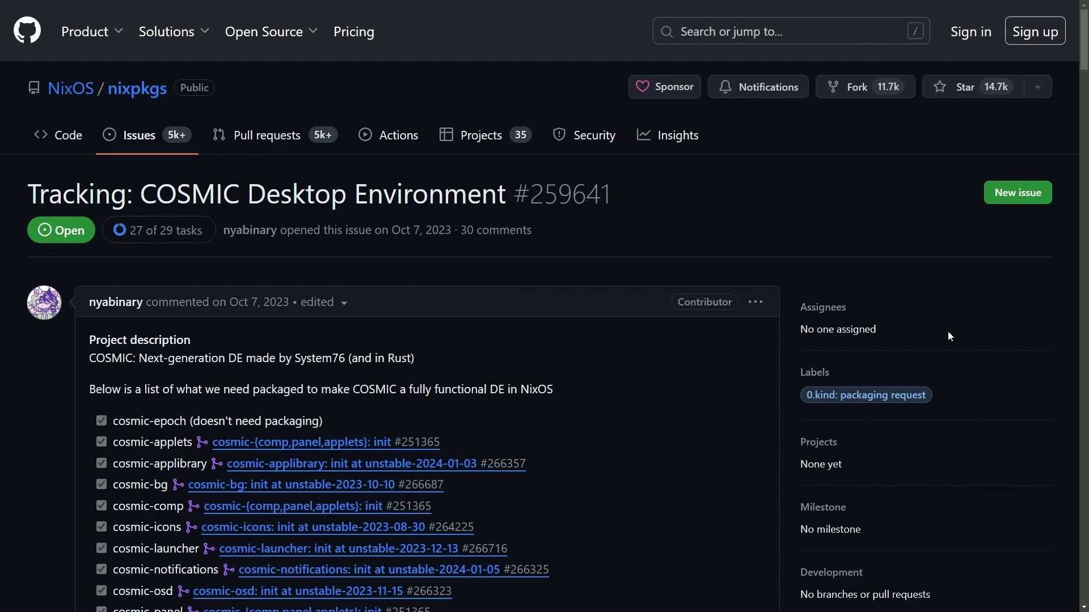
- Highlight the tracking issue's task list and point out the unfinished cosmic-store and cosmic-player tasks
{"action": "scroll", "coordinate": [630, 263], "scroll_direction": "down", "scroll_amount": 5}
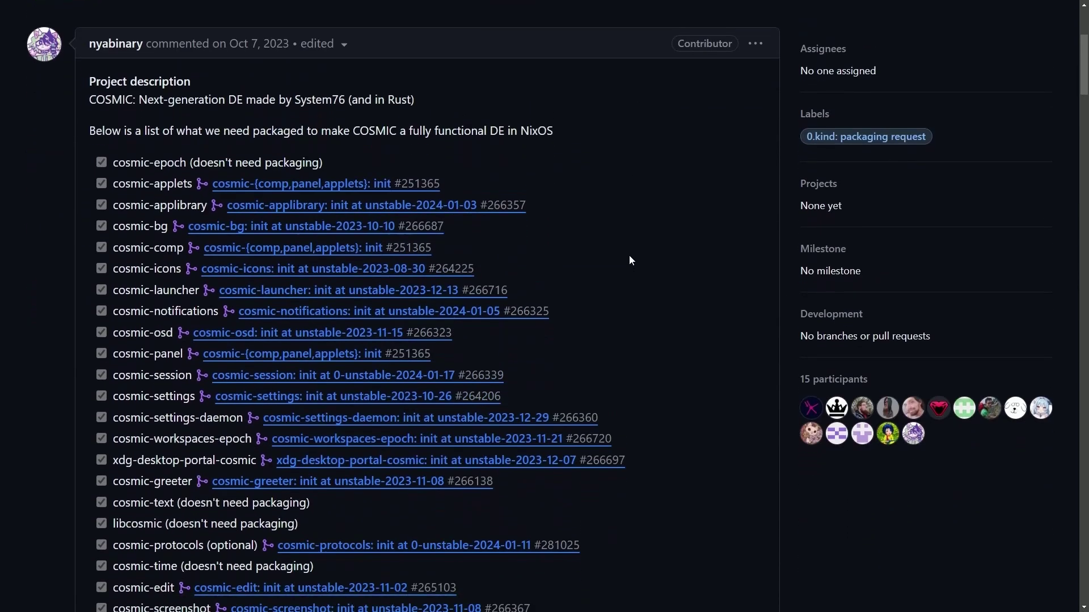
{"action": "scroll", "coordinate": [147, 140], "scroll_direction": "down", "scroll_amount": 1}
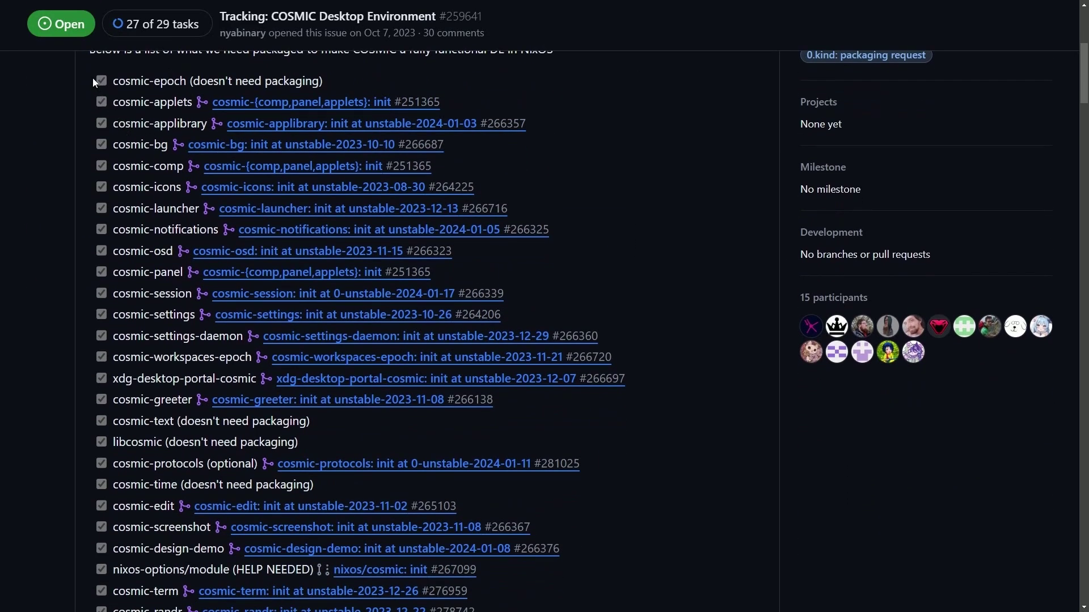
{"action": "left_click_drag", "start_coordinate": [93, 77], "coordinate": [633, 506]}
{"action": "left_click", "coordinate": [634, 506]}
{"action": "scroll", "coordinate": [625, 482], "scroll_direction": "down", "scroll_amount": 2}
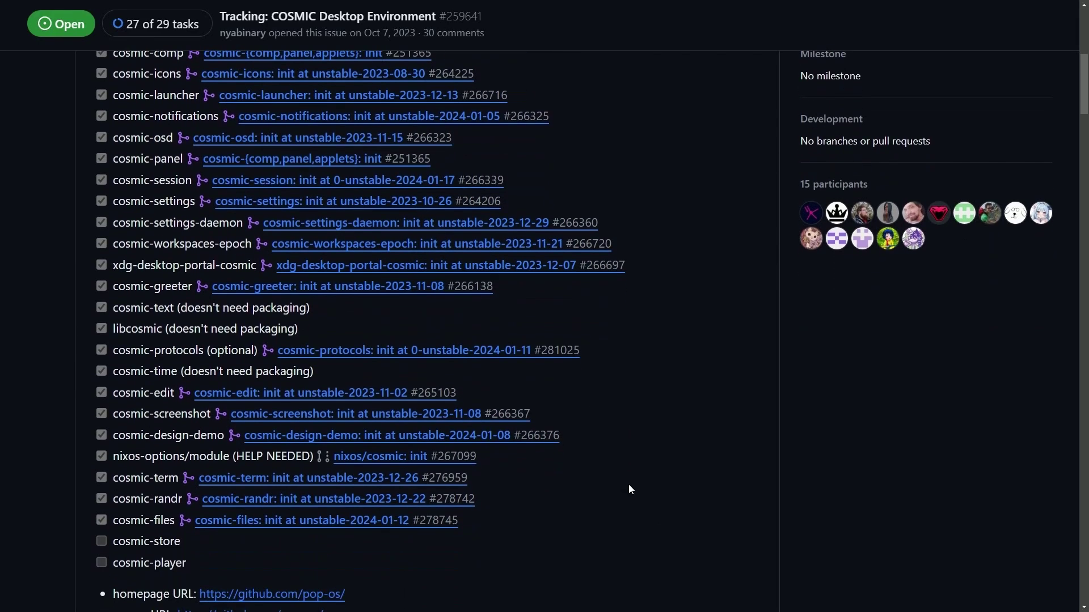
{"action": "scroll", "coordinate": [959, 249], "scroll_direction": "down", "scroll_amount": 1}
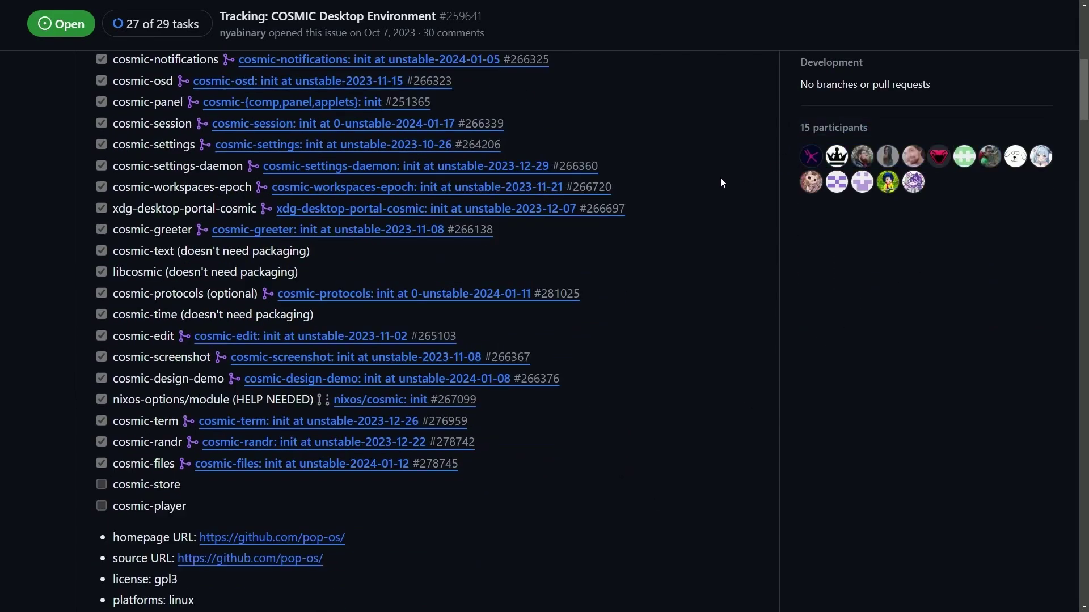
{"action": "scroll", "coordinate": [626, 215], "scroll_direction": "up", "scroll_amount": 1}
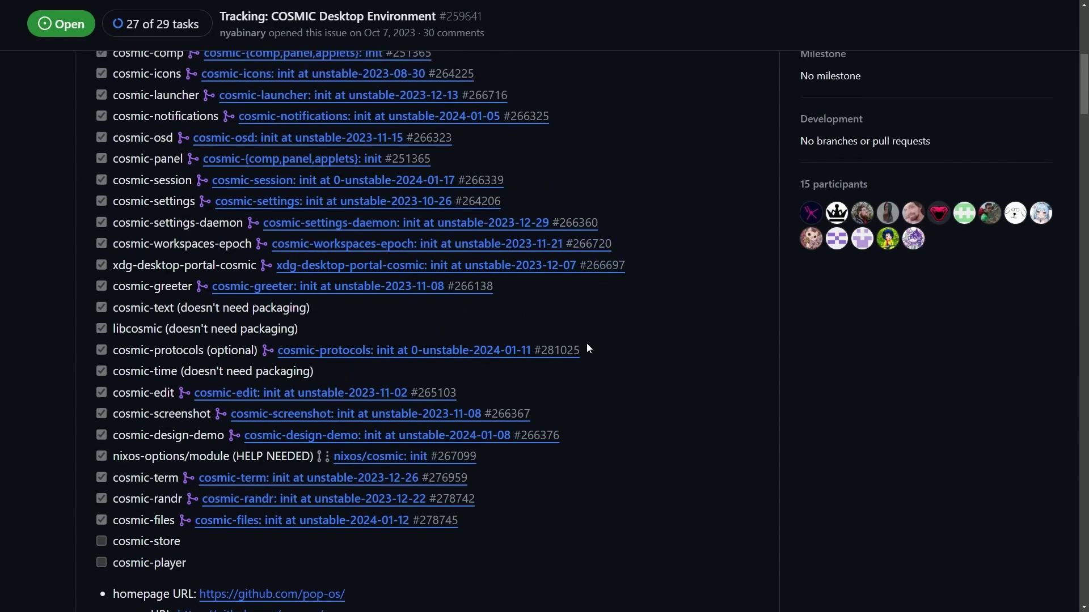
{"action": "scroll", "coordinate": [586, 351], "scroll_direction": "down", "scroll_amount": 1}
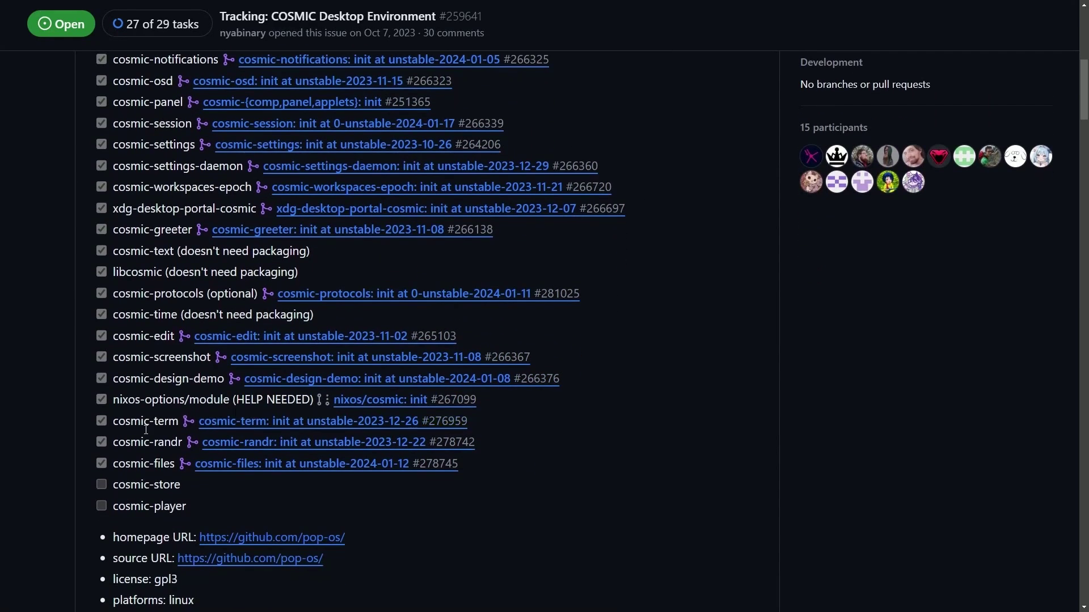
{"action": "left_click_drag", "start_coordinate": [113, 484], "coordinate": [105, 507]}
{"action": "left_click", "coordinate": [246, 516]}
- Highlight and clear the issue's project description line, then scroll back through the page
{"action": "scroll", "coordinate": [553, 448], "scroll_direction": "up", "scroll_amount": 5}
{"action": "left_click_drag", "start_coordinate": [89, 219], "coordinate": [576, 212]}
{"action": "left_click", "coordinate": [577, 216]}
{"action": "scroll", "coordinate": [578, 218], "scroll_direction": "down", "scroll_amount": 7}
{"action": "scroll", "coordinate": [582, 234], "scroll_direction": "down", "scroll_amount": 3}
{"action": "mouse_move", "coordinate": [99, 416]}
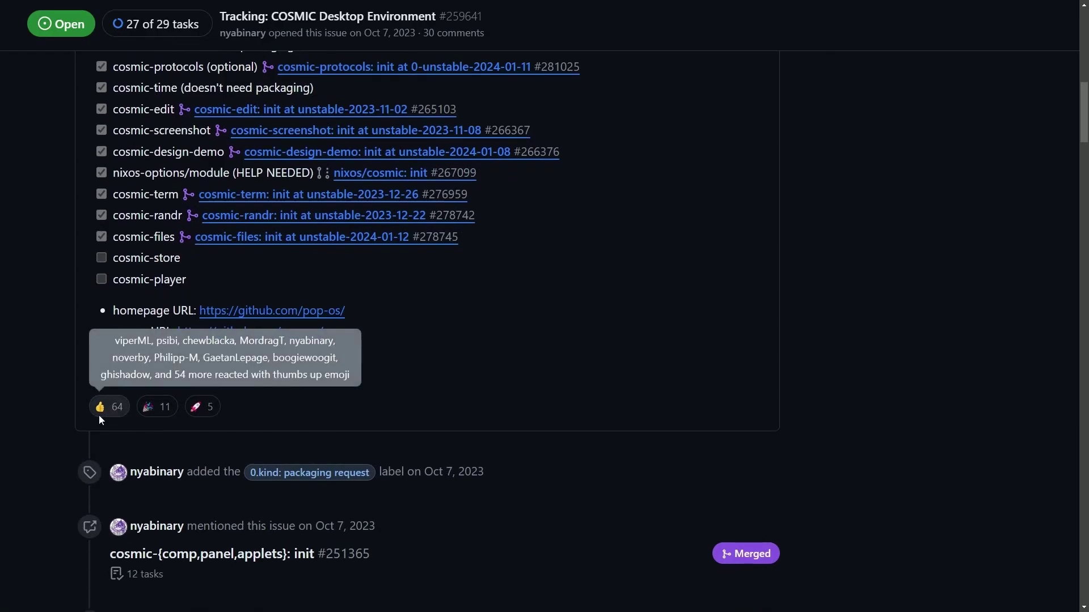
{"action": "scroll", "coordinate": [547, 387], "scroll_direction": "up", "scroll_amount": 5}
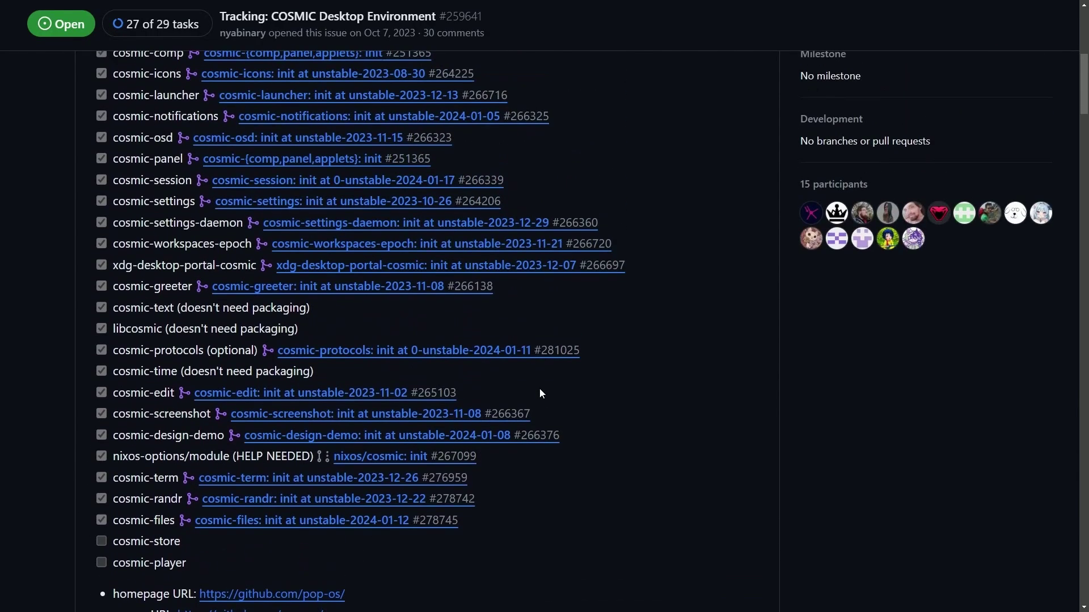
{"action": "scroll", "coordinate": [638, 374], "scroll_direction": "up", "scroll_amount": 1}
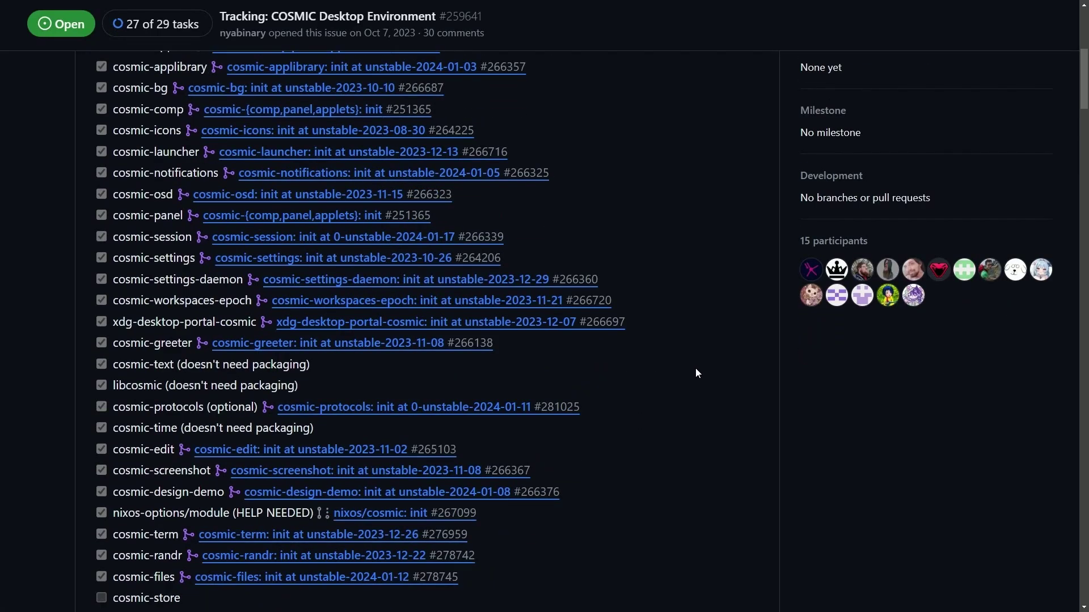
- Return to the COSMIC packaging blog post and handwrite an underlined 'NixOS port' in the right margin
{"action": "key", "text": "alt+Left"}
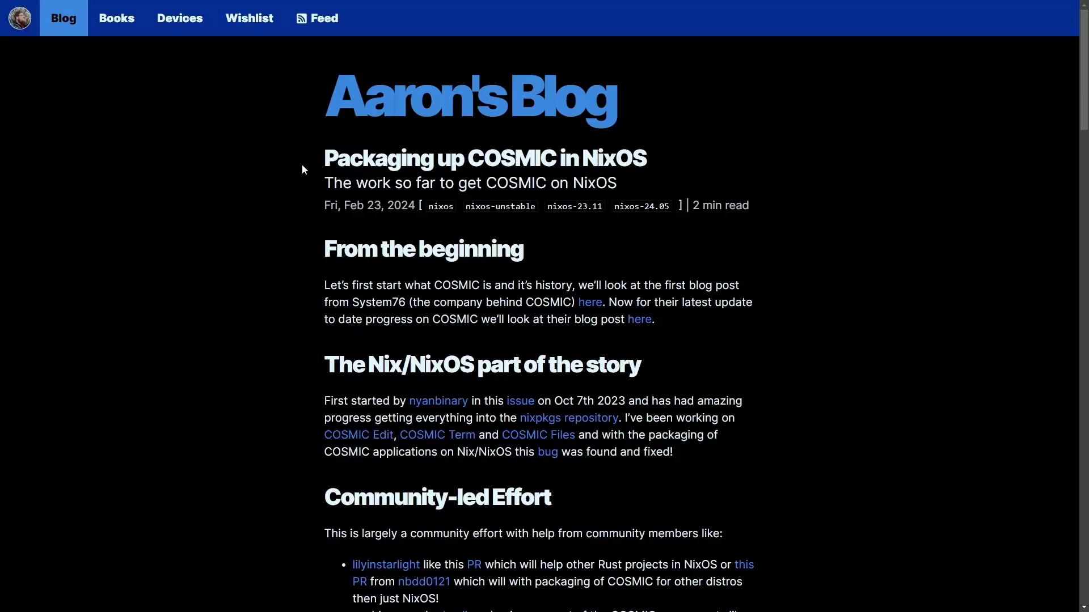
{"action": "scroll", "coordinate": [299, 168], "scroll_direction": "down", "scroll_amount": 3}
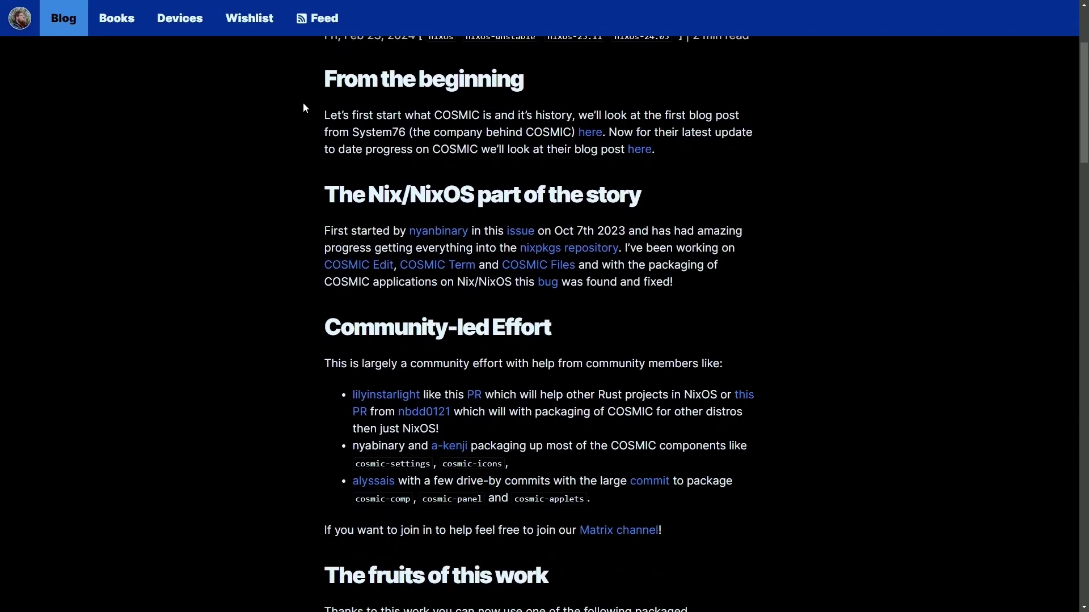
{"action": "mouse_move", "coordinate": [797, 176]}
{"action": "left_mouse_down"}
{"action": "mouse_move", "coordinate": [799, 132]}
{"action": "mouse_move", "coordinate": [872, 161]}
{"action": "mouse_move", "coordinate": [876, 132]}
{"action": "left_mouse_up"}
{"action": "left_click_drag", "start_coordinate": [914, 131], "coordinate": [896, 159]}
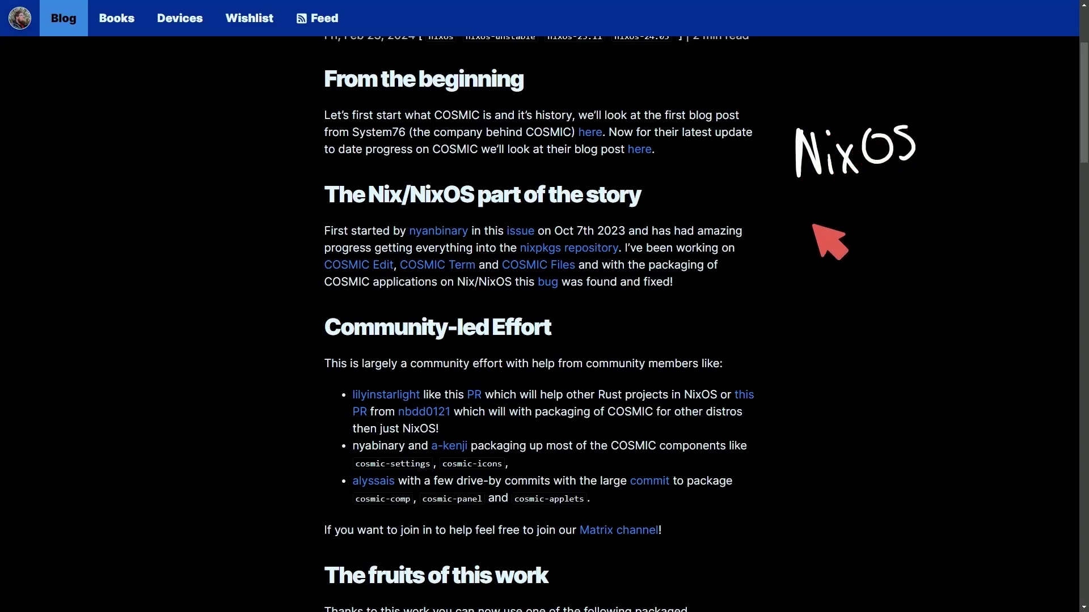
{"action": "left_click_drag", "start_coordinate": [781, 194], "coordinate": [946, 178]}
{"action": "mouse_move", "coordinate": [806, 211]}
{"action": "left_mouse_down"}
{"action": "mouse_move", "coordinate": [819, 229]}
{"action": "mouse_move", "coordinate": [844, 217]}
{"action": "left_mouse_up"}
{"action": "left_click_drag", "start_coordinate": [859, 224], "coordinate": [869, 209]}
{"action": "left_click_drag", "start_coordinate": [876, 198], "coordinate": [881, 225]}
{"action": "left_click_drag", "start_coordinate": [868, 212], "coordinate": [890, 208]}
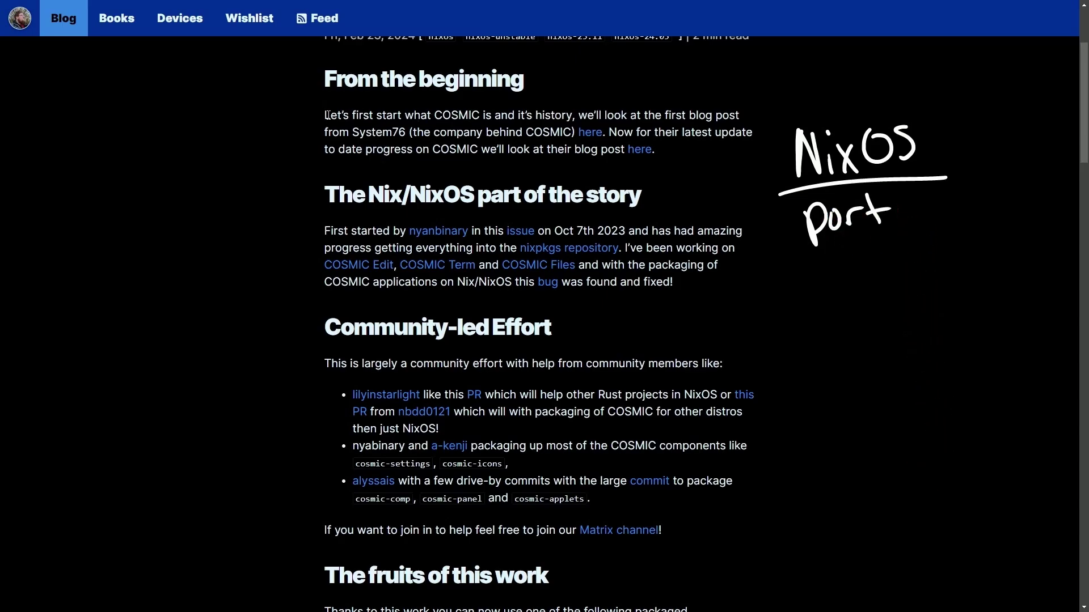
- Highlight the opening paragraph lines about COSMIC's progress and handwrite 'Nov 22' in the left margin
{"action": "left_click_drag", "start_coordinate": [330, 115], "coordinate": [743, 118]}
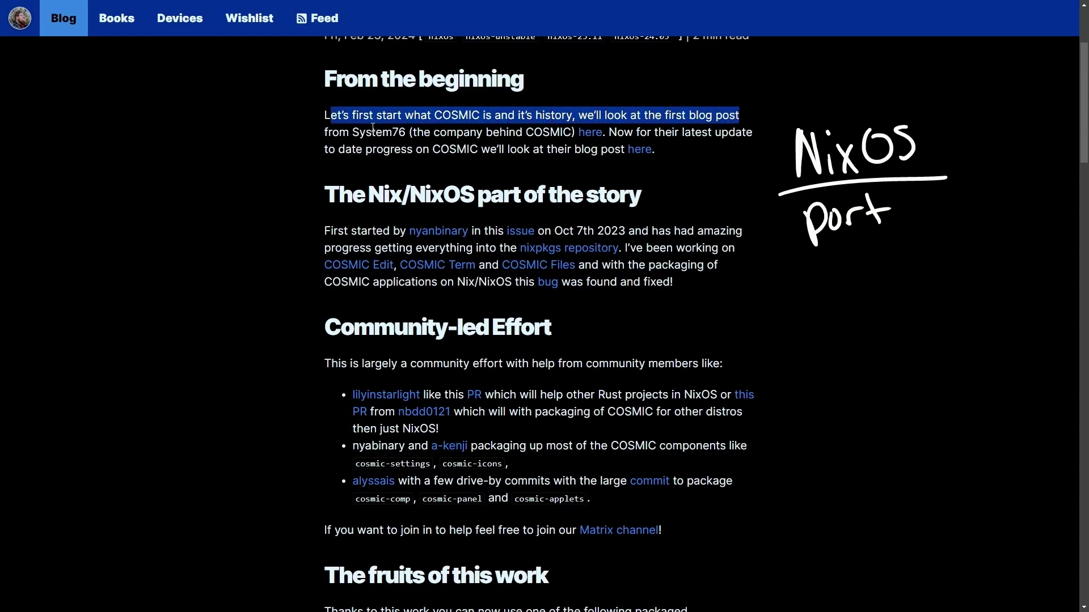
{"action": "left_click_drag", "start_coordinate": [324, 132], "coordinate": [751, 135]}
{"action": "left_click", "coordinate": [748, 145]}
{"action": "left_click_drag", "start_coordinate": [325, 151], "coordinate": [615, 150]}
{"action": "left_click", "coordinate": [690, 162]}
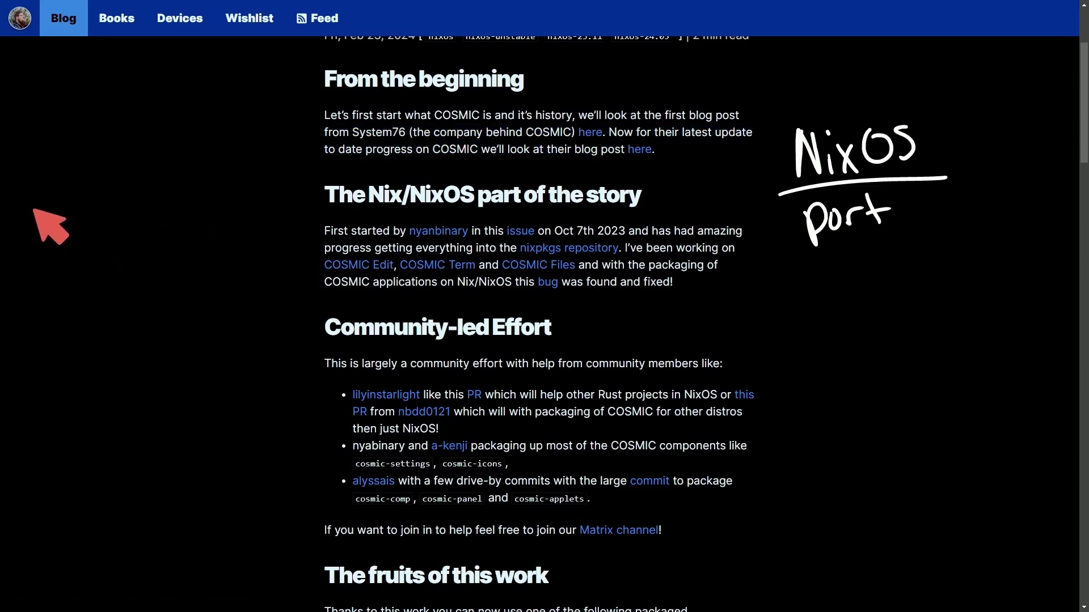
{"action": "mouse_move", "coordinate": [38, 183]}
{"action": "left_mouse_down"}
{"action": "mouse_move", "coordinate": [50, 223]}
{"action": "mouse_move", "coordinate": [85, 177]}
{"action": "left_mouse_up"}
{"action": "mouse_move", "coordinate": [91, 196]}
{"action": "left_mouse_down"}
{"action": "mouse_move", "coordinate": [117, 174]}
{"action": "mouse_move", "coordinate": [164, 199]}
{"action": "left_mouse_up"}
{"action": "mouse_move", "coordinate": [156, 159]}
{"action": "left_mouse_down"}
{"action": "mouse_move", "coordinate": [187, 192]}
{"action": "mouse_move", "coordinate": [201, 183]}
{"action": "left_mouse_up"}
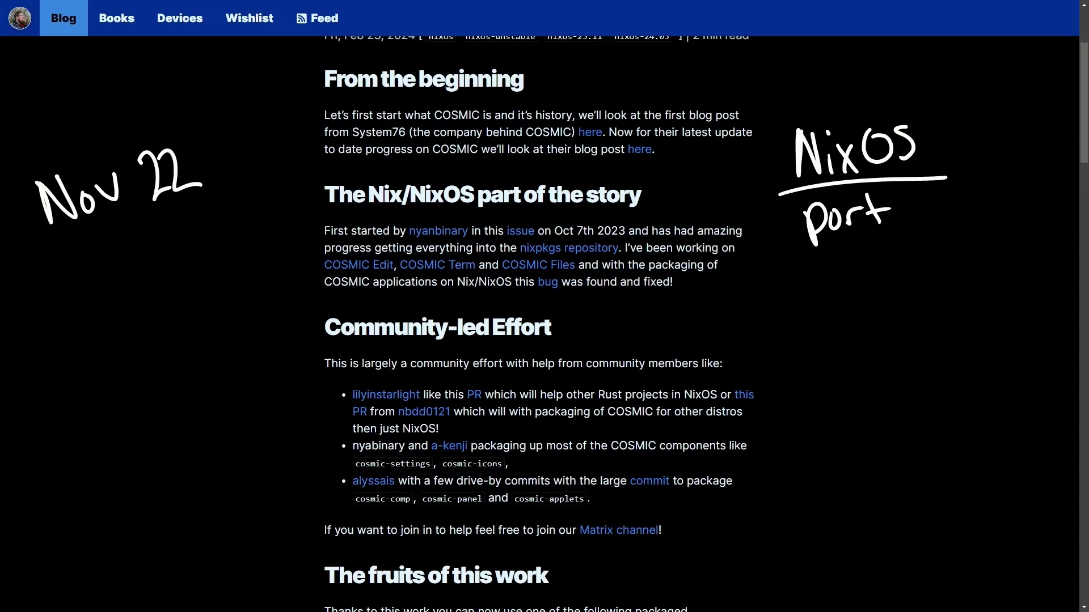
{"action": "key", "text": "Escape"}
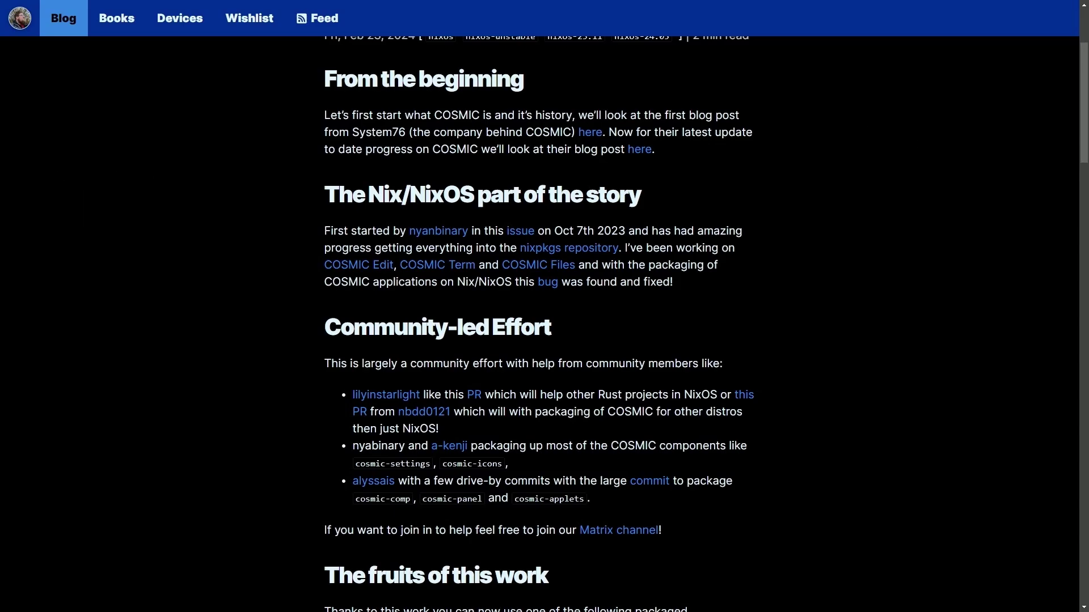
{"action": "left_click_drag", "start_coordinate": [324, 194], "coordinate": [641, 194]}
{"action": "left_click_drag", "start_coordinate": [317, 234], "coordinate": [767, 237]}
{"action": "left_click", "coordinate": [762, 237]}
{"action": "left_click_drag", "start_coordinate": [327, 250], "coordinate": [731, 267]}
{"action": "left_click", "coordinate": [732, 267]}
{"action": "left_click_drag", "start_coordinate": [578, 265], "coordinate": [719, 265]}
{"action": "left_click_drag", "start_coordinate": [324, 285], "coordinate": [713, 291]}
{"action": "left_click", "coordinate": [712, 291]}
{"action": "scroll", "coordinate": [665, 298], "scroll_direction": "down", "scroll_amount": 3}
{"action": "left_click_drag", "start_coordinate": [324, 193], "coordinate": [772, 197]}
{"action": "left_click", "coordinate": [772, 197]}
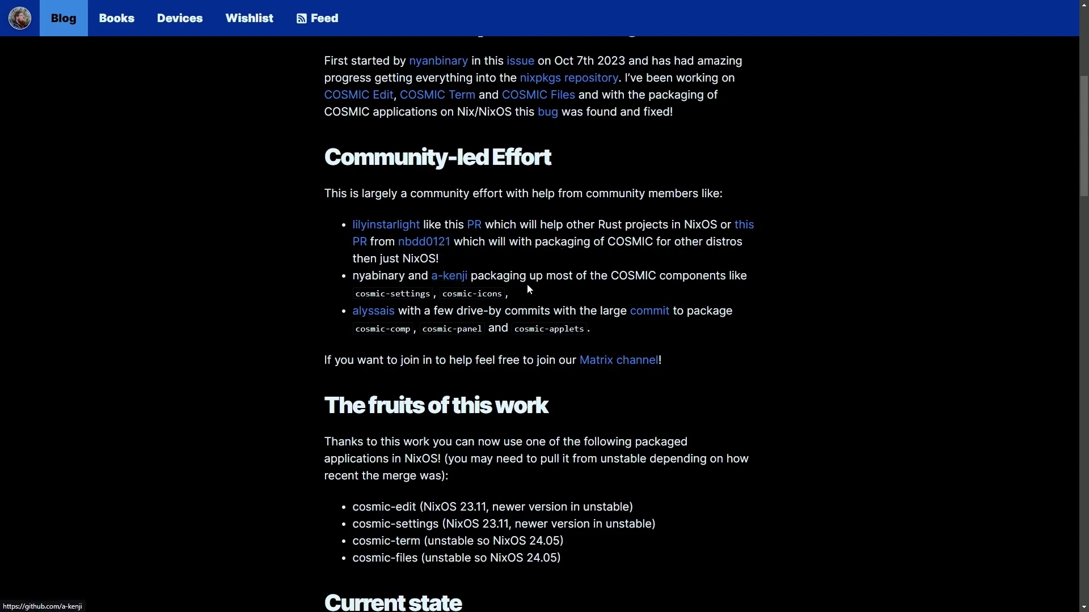
{"action": "left_click_drag", "start_coordinate": [338, 315], "coordinate": [631, 312]}
{"action": "left_click", "coordinate": [793, 339]}
{"action": "scroll", "coordinate": [759, 335], "scroll_direction": "down", "scroll_amount": 1}
{"action": "scroll", "coordinate": [731, 333], "scroll_direction": "down", "scroll_amount": 1}
{"action": "scroll", "coordinate": [666, 289], "scroll_direction": "down", "scroll_amount": 1}
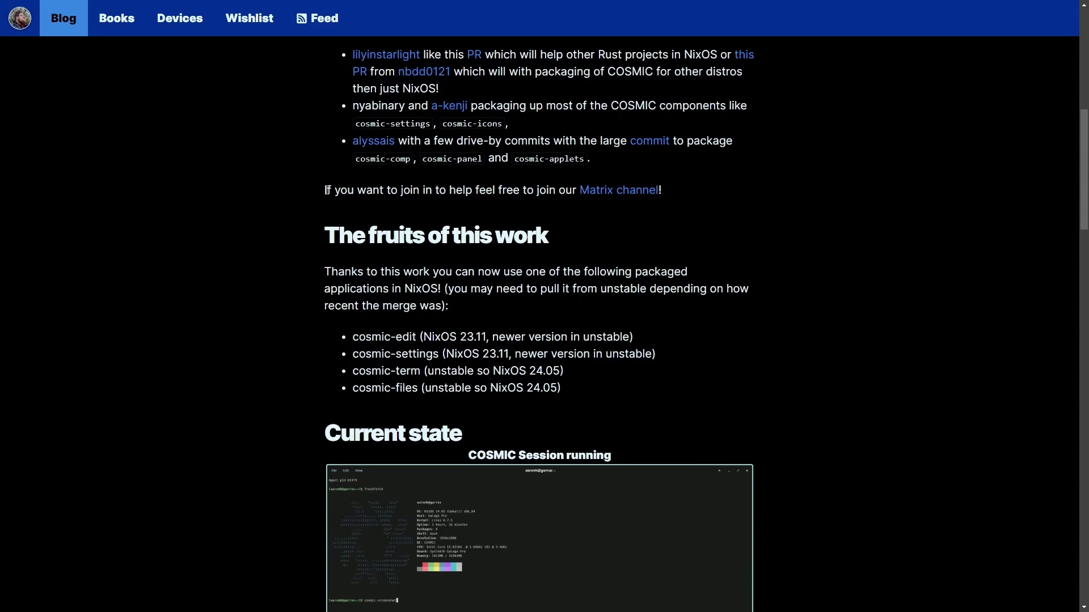
{"action": "left_click_drag", "start_coordinate": [325, 190], "coordinate": [693, 190]}
{"action": "left_click", "coordinate": [692, 190]}
{"action": "left_click_drag", "start_coordinate": [304, 241], "coordinate": [576, 236]}
- Highlight the fruits paragraph's lines about NixOS applications and merge timing, clearing each afterwards
{"action": "left_click", "coordinate": [576, 236]}
{"action": "scroll", "coordinate": [345, 275], "scroll_direction": "down", "scroll_amount": 2}
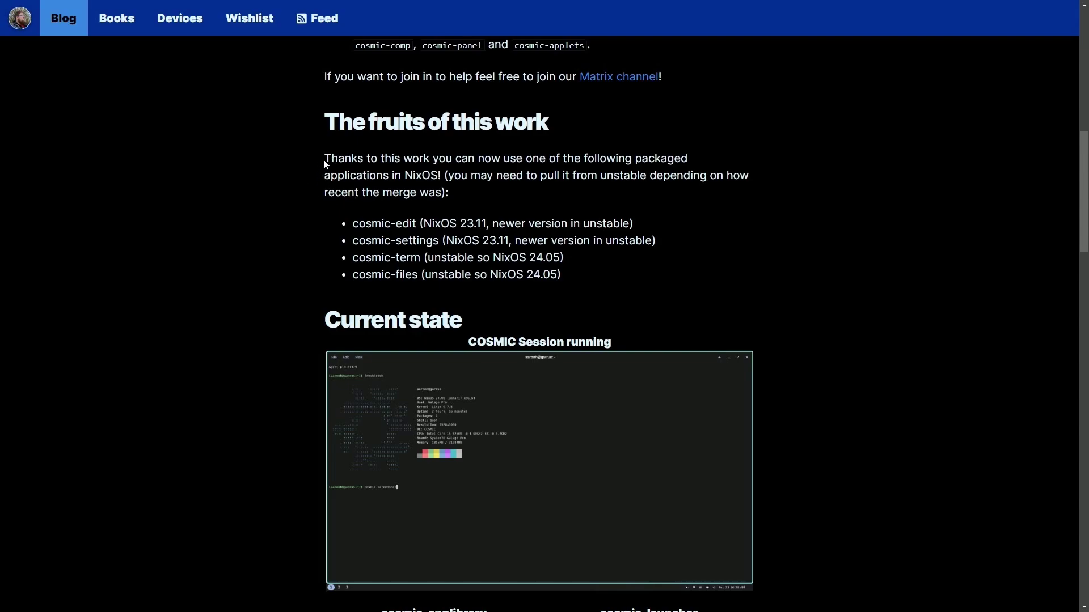
{"action": "left_click_drag", "start_coordinate": [325, 162], "coordinate": [715, 156]}
{"action": "left_click", "coordinate": [713, 170]}
{"action": "left_click_drag", "start_coordinate": [325, 176], "coordinate": [761, 177]}
{"action": "left_click", "coordinate": [752, 188]}
{"action": "left_click_drag", "start_coordinate": [447, 194], "coordinate": [595, 229]}
{"action": "left_click", "coordinate": [308, 192]}
- Clear the package-list highlight and scroll down to the COSMIC Session screenshot
{"action": "scroll", "coordinate": [298, 181], "scroll_direction": "down", "scroll_amount": 1}
{"action": "left_click", "coordinate": [593, 229]}
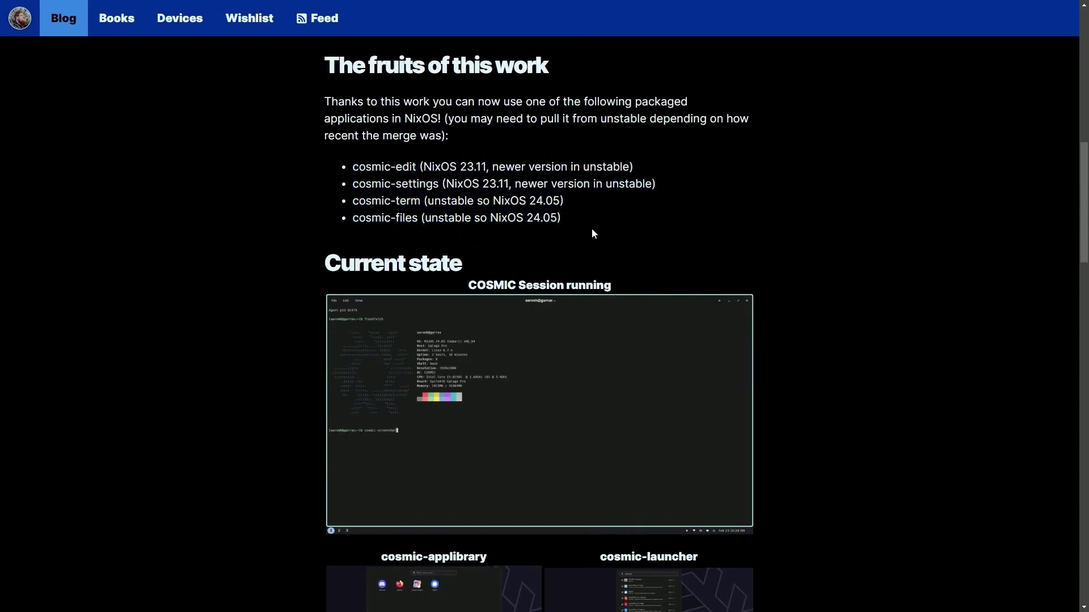
{"action": "scroll", "coordinate": [288, 213], "scroll_direction": "down", "scroll_amount": 7}
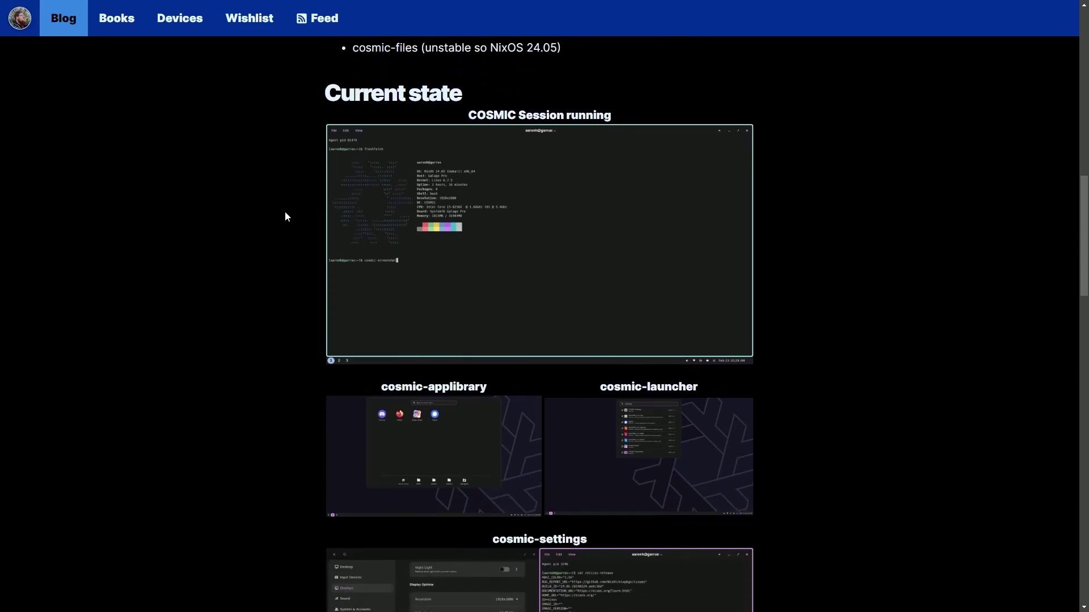
{"action": "scroll", "coordinate": [284, 212], "scroll_direction": "down", "scroll_amount": 11}
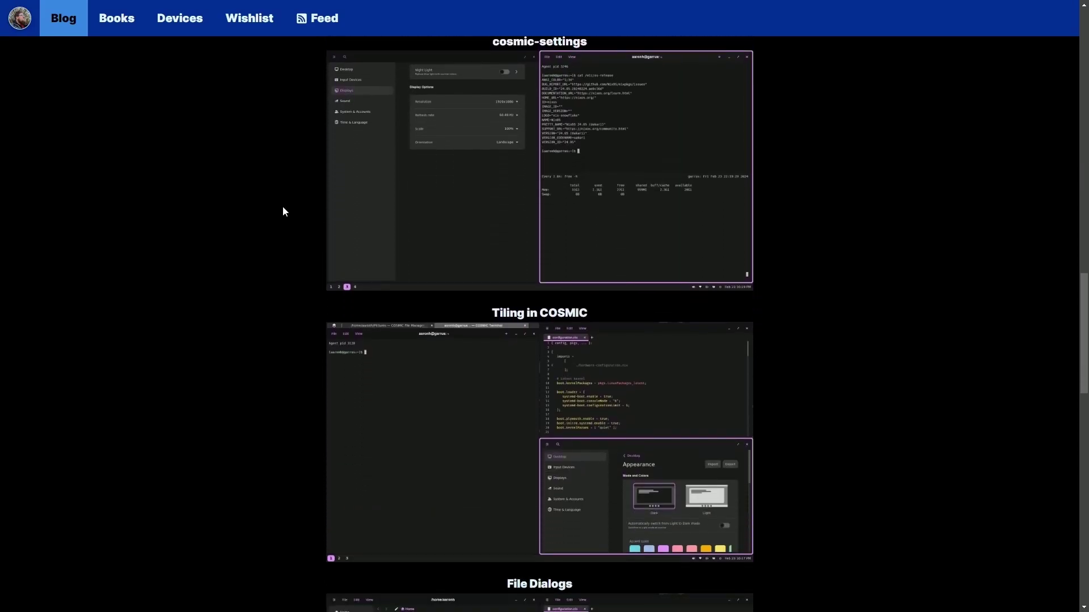
{"action": "scroll", "coordinate": [283, 208], "scroll_direction": "down", "scroll_amount": 6}
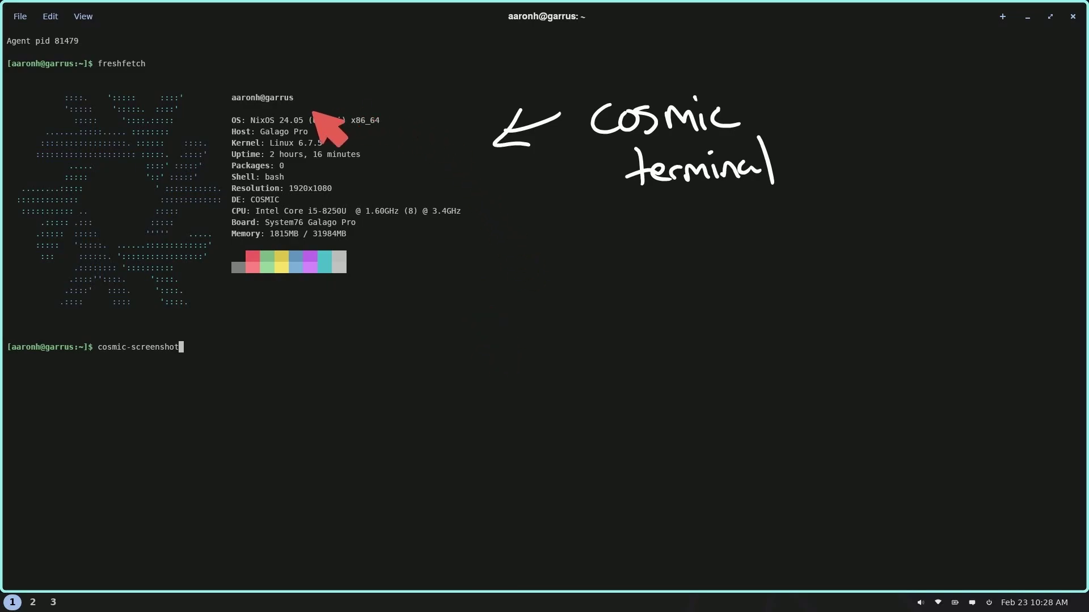
- Underline NixOS 24.05 in the terminal screenshot and draw an arrow toward the app library
{"action": "left_click_drag", "start_coordinate": [252, 126], "coordinate": [307, 127]}
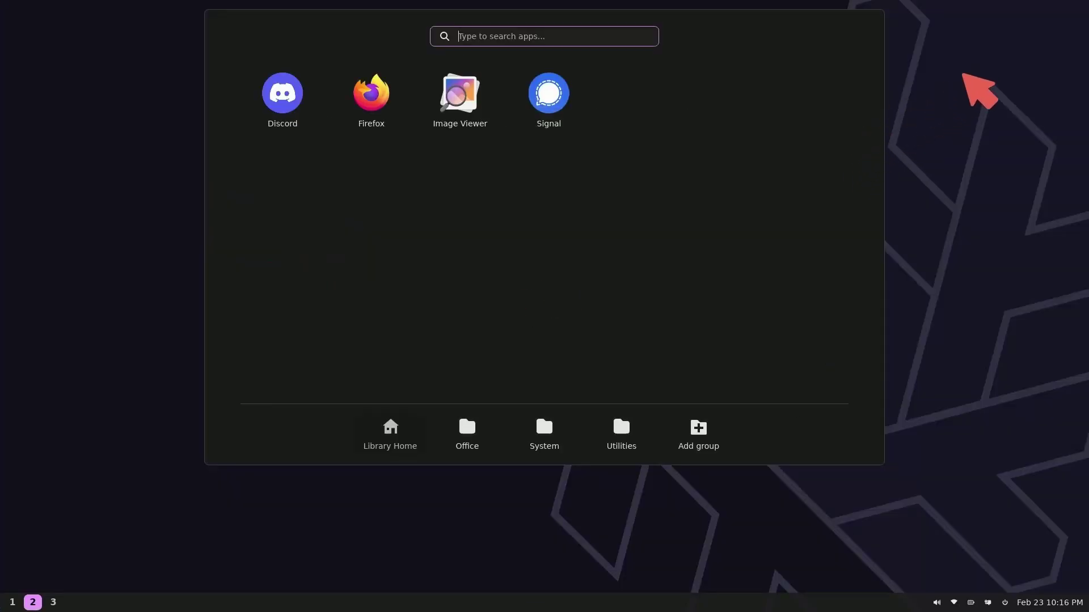
{"action": "left_click_drag", "start_coordinate": [896, 78], "coordinate": [884, 116]}
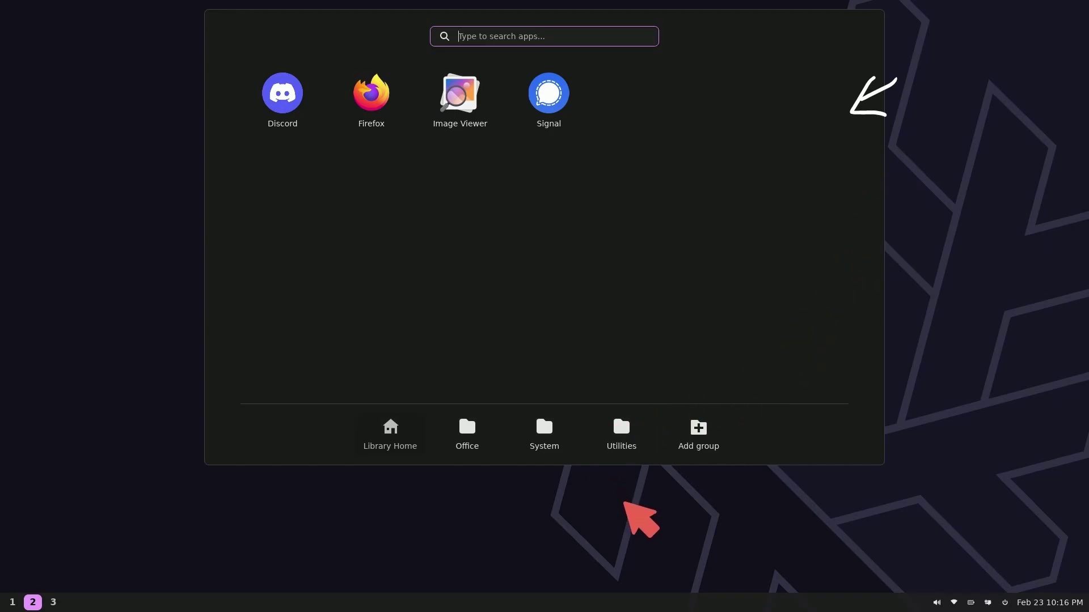
- Bracket the app icons and the app-group row, with arrows at the search box and Add group
{"action": "left_click_drag", "start_coordinate": [555, 34], "coordinate": [570, 25]}
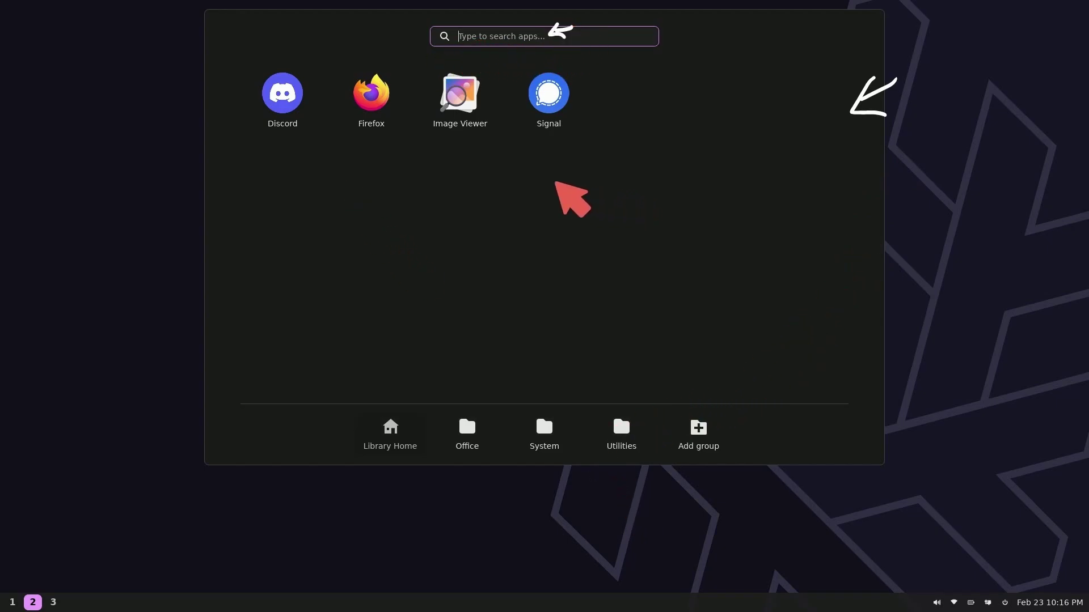
{"action": "mouse_move", "coordinate": [272, 54]}
{"action": "left_mouse_down"}
{"action": "mouse_move", "coordinate": [245, 59]}
{"action": "mouse_move", "coordinate": [271, 142]}
{"action": "left_mouse_up"}
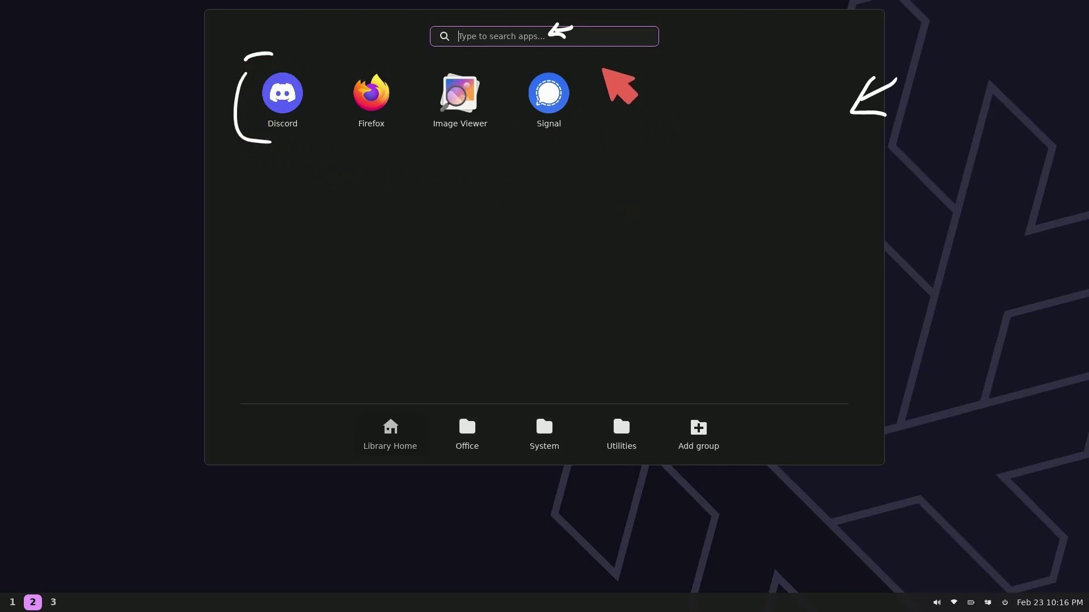
{"action": "left_click_drag", "start_coordinate": [562, 56], "coordinate": [570, 146]}
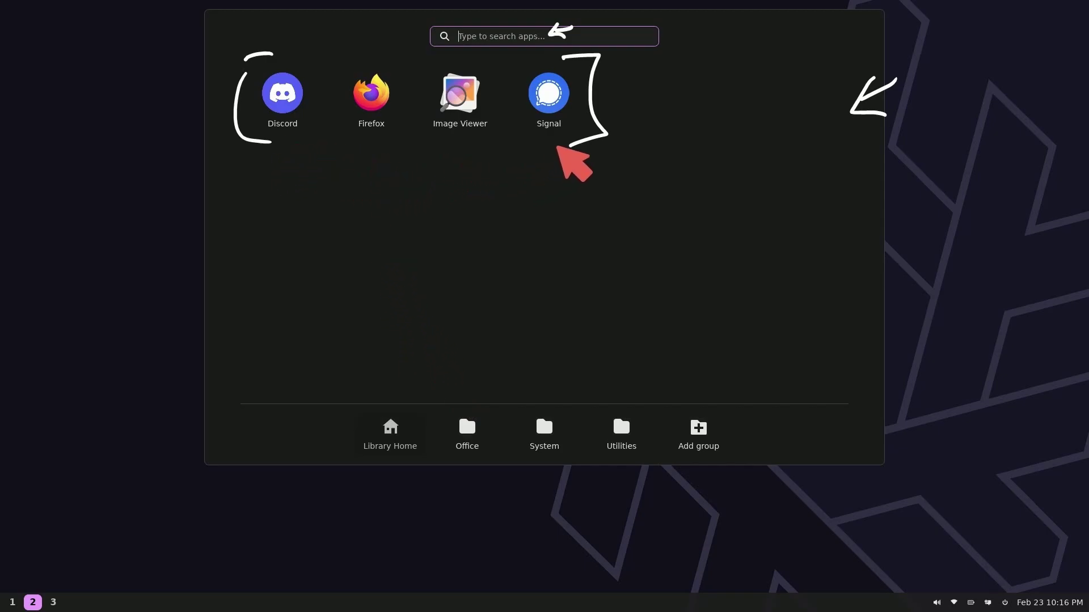
{"action": "left_click_drag", "start_coordinate": [423, 432], "coordinate": [411, 445]}
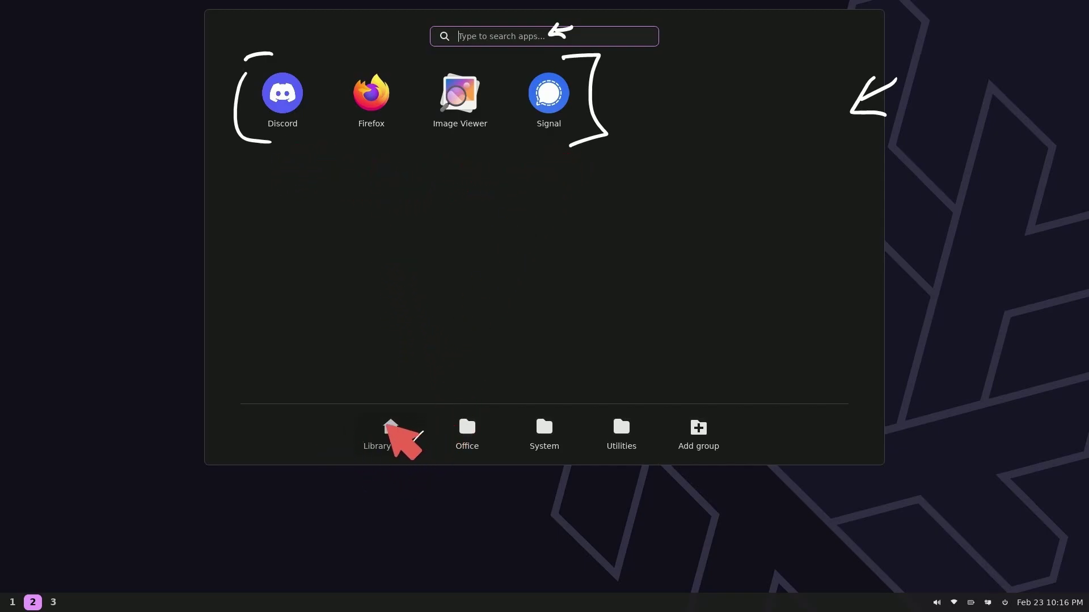
{"action": "mouse_move", "coordinate": [368, 395]}
{"action": "left_mouse_down"}
{"action": "mouse_move", "coordinate": [348, 409]}
{"action": "mouse_move", "coordinate": [370, 466]}
{"action": "left_mouse_up"}
{"action": "mouse_move", "coordinate": [711, 391]}
{"action": "left_mouse_down"}
{"action": "mouse_move", "coordinate": [731, 390]}
{"action": "mouse_move", "coordinate": [720, 466]}
{"action": "left_mouse_up"}
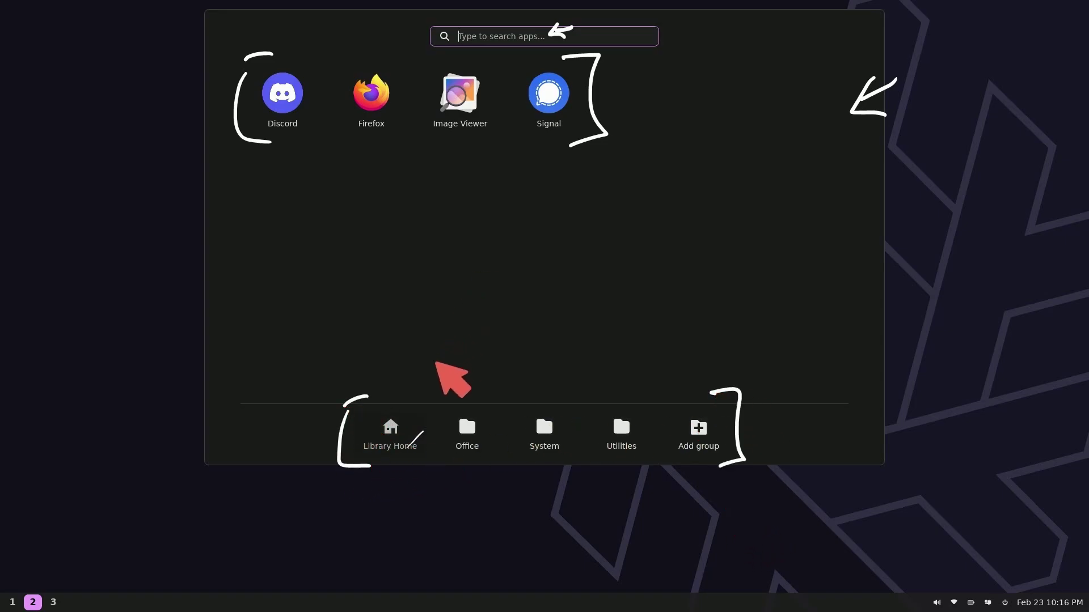
{"action": "left_click", "coordinate": [414, 439]}
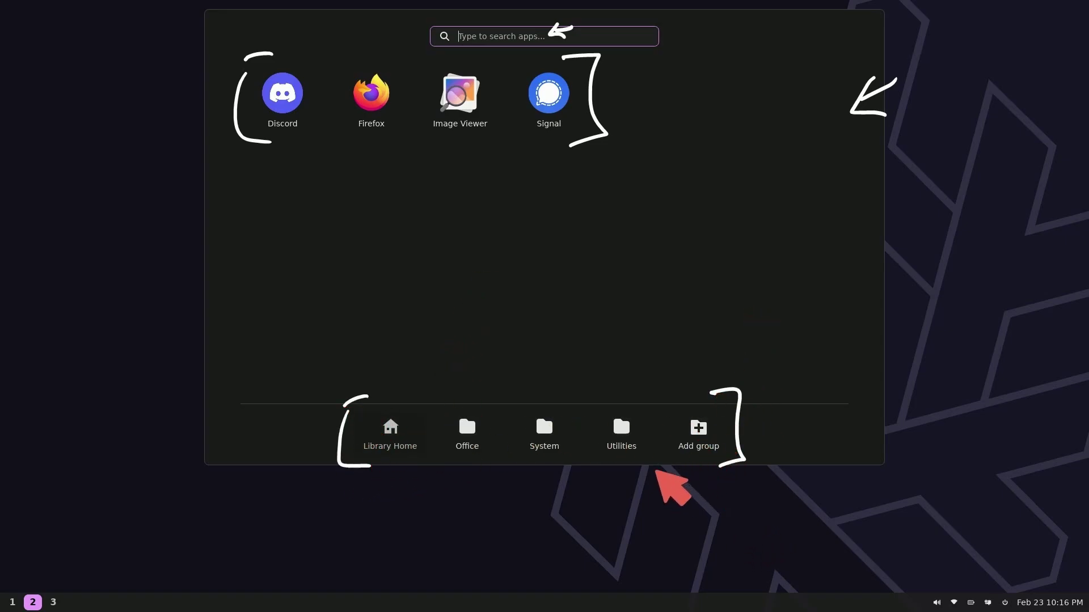
{"action": "left_click_drag", "start_coordinate": [654, 472], "coordinate": [680, 449]}
{"action": "left_click_drag", "start_coordinate": [668, 452], "coordinate": [678, 460]}
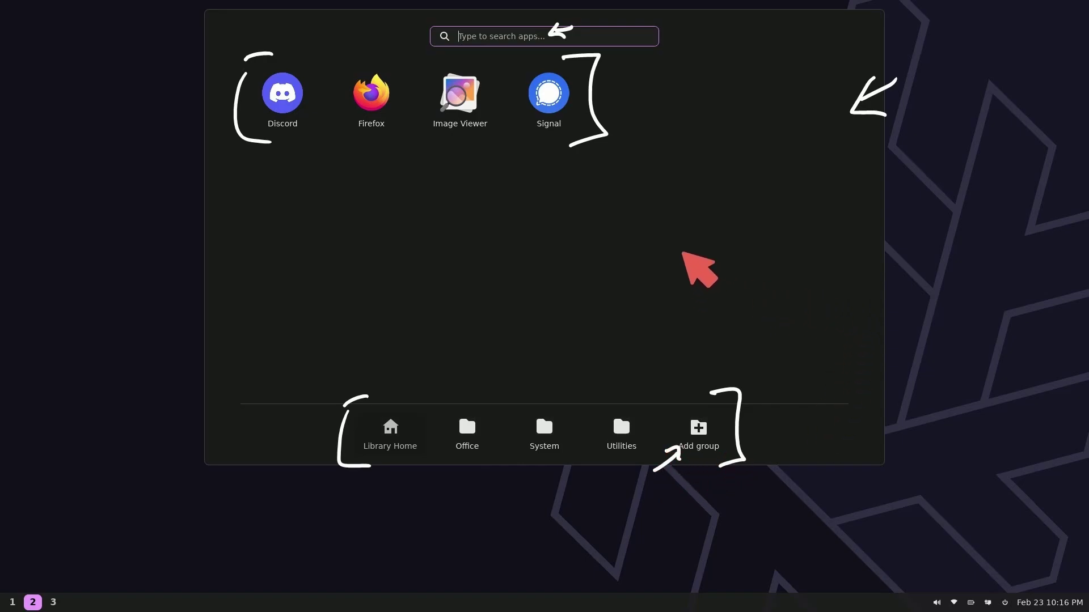
- Handwrite 'Pop!_OS' on the empty launcher area of the screenshot
{"action": "mouse_move", "coordinate": [681, 253]}
{"action": "left_mouse_down"}
{"action": "mouse_move", "coordinate": [689, 272]}
{"action": "mouse_move", "coordinate": [714, 281]}
{"action": "left_mouse_up"}
{"action": "mouse_move", "coordinate": [728, 310]}
{"action": "left_mouse_down"}
{"action": "mouse_move", "coordinate": [736, 277]}
{"action": "mouse_move", "coordinate": [732, 295]}
{"action": "left_mouse_up"}
{"action": "left_click", "coordinate": [751, 291]}
{"action": "mouse_move", "coordinate": [741, 238]}
{"action": "left_mouse_down"}
{"action": "mouse_move", "coordinate": [745, 271]}
{"action": "mouse_move", "coordinate": [768, 294]}
{"action": "left_mouse_up"}
{"action": "left_click_drag", "start_coordinate": [781, 250], "coordinate": [781, 251]}
{"action": "left_click_drag", "start_coordinate": [816, 250], "coordinate": [794, 281]}
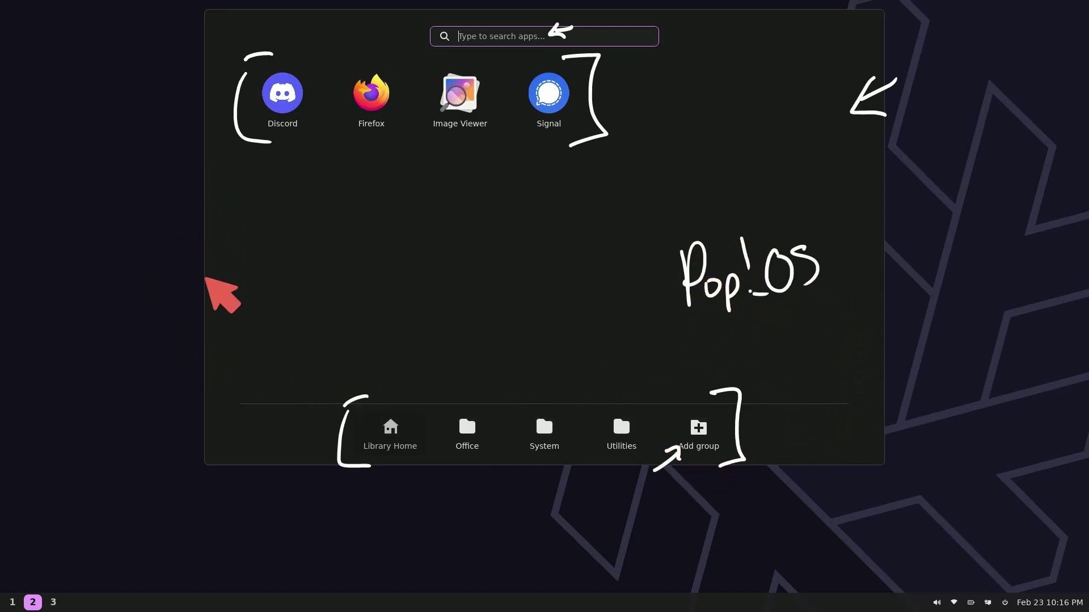
- Draw two arrows at the bottom panel and search the launcher for 'settings'
{"action": "mouse_move", "coordinate": [446, 575]}
{"action": "left_mouse_down"}
{"action": "mouse_move", "coordinate": [430, 598]}
{"action": "mouse_move", "coordinate": [444, 597]}
{"action": "left_mouse_up"}
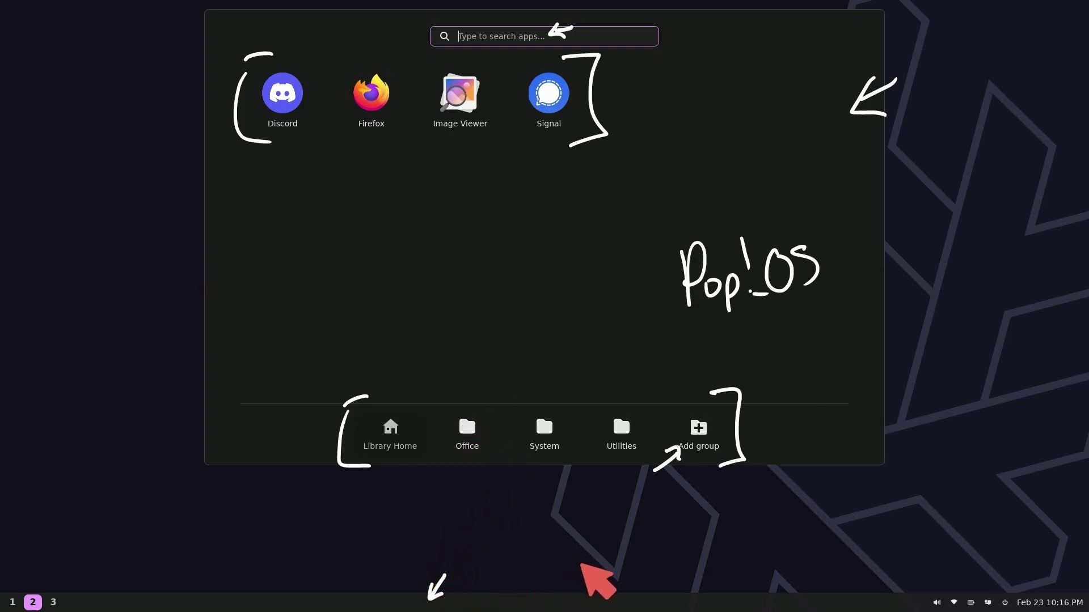
{"action": "mouse_move", "coordinate": [624, 560]}
{"action": "left_mouse_down"}
{"action": "mouse_move", "coordinate": [637, 581]}
{"action": "mouse_move", "coordinate": [646, 576]}
{"action": "left_mouse_up"}
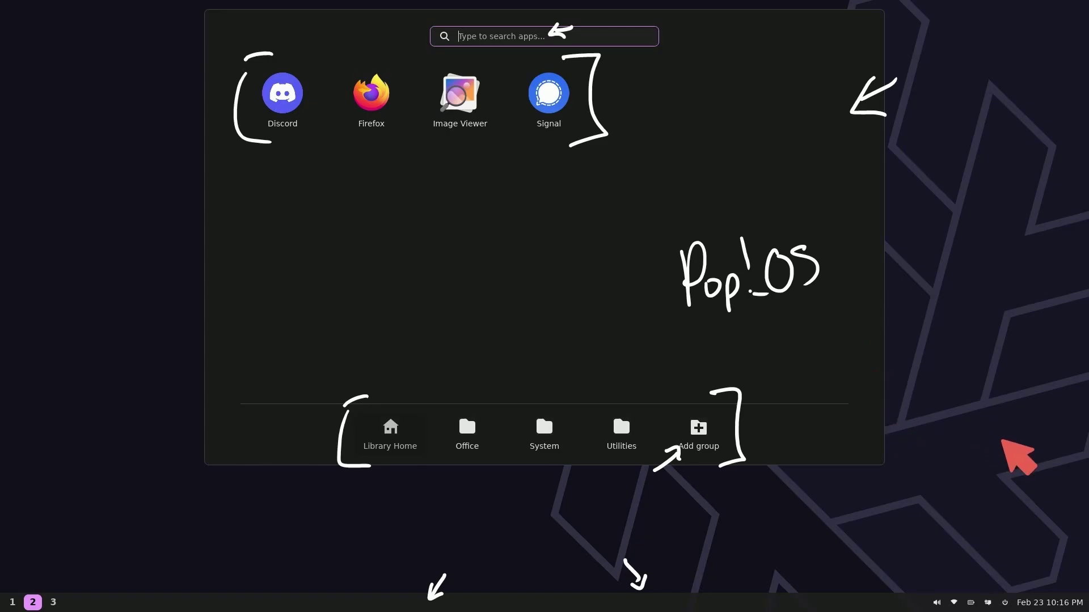
{"action": "type", "text": "settings"}
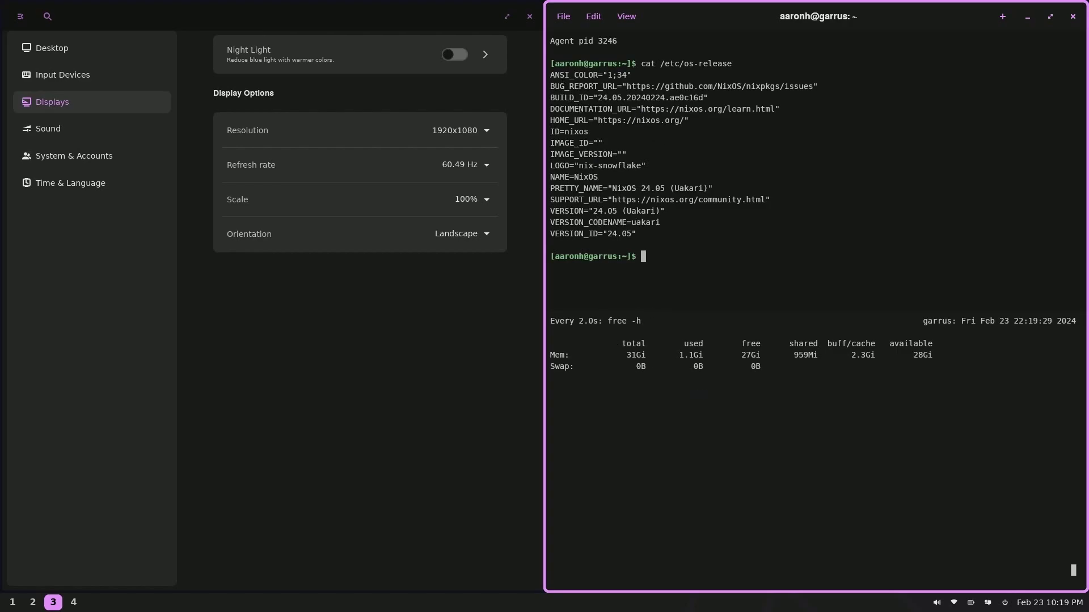
- Underline the 1.1Gi used memory and circle the 31Gi total in the free -h output
{"action": "mouse_move", "coordinate": [672, 361]}
{"action": "left_mouse_down"}
{"action": "mouse_move", "coordinate": [714, 358]}
{"action": "mouse_move", "coordinate": [675, 340]}
{"action": "mouse_move", "coordinate": [717, 332]}
{"action": "mouse_move", "coordinate": [718, 361]}
{"action": "left_mouse_up"}
{"action": "mouse_move", "coordinate": [621, 366]}
{"action": "left_mouse_down"}
{"action": "mouse_move", "coordinate": [646, 330]}
{"action": "mouse_move", "coordinate": [653, 366]}
{"action": "left_mouse_up"}
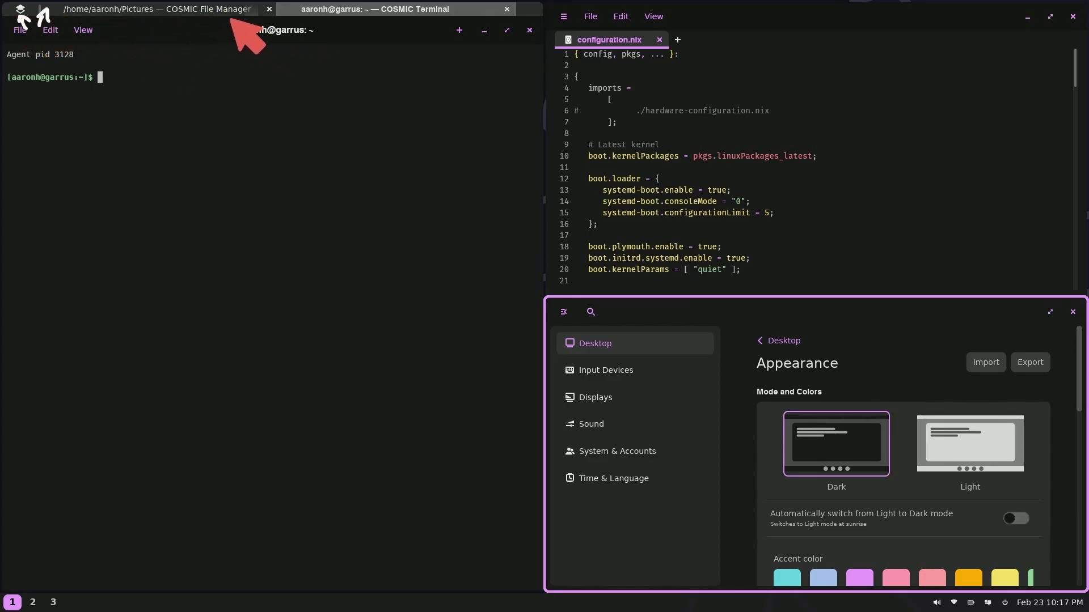
- Underline the file manager and terminal tab titles and handwrite 'Tiling mode' with arrows between windows
{"action": "left_click_drag", "start_coordinate": [96, 21], "coordinate": [190, 23]}
{"action": "left_click_drag", "start_coordinate": [330, 20], "coordinate": [397, 19]}
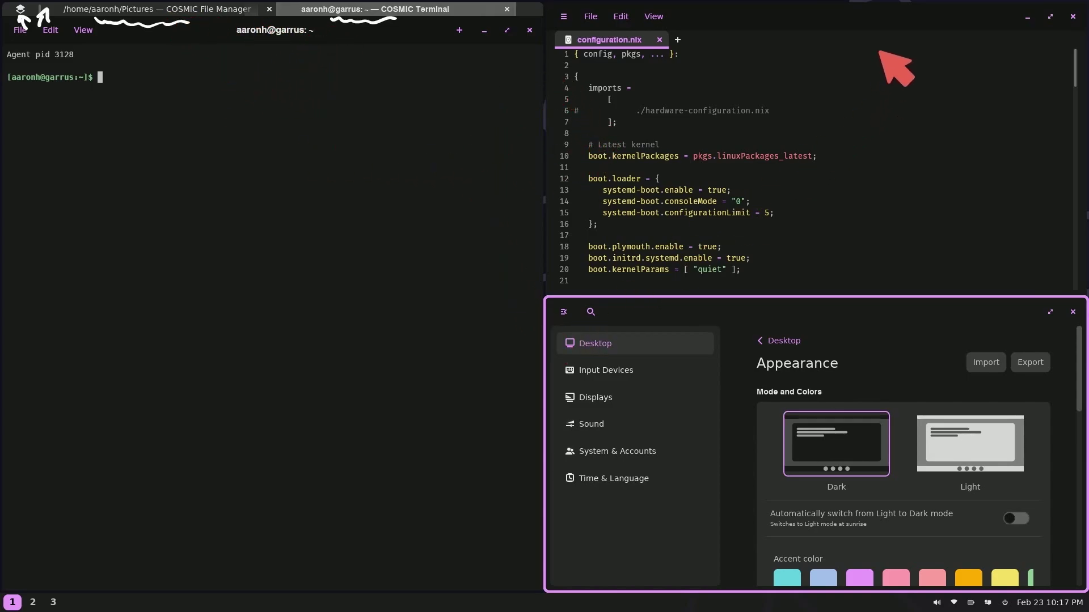
{"action": "left_click_drag", "start_coordinate": [336, 164], "coordinate": [370, 150]}
{"action": "mouse_move", "coordinate": [357, 166]}
{"action": "left_mouse_down"}
{"action": "mouse_move", "coordinate": [357, 182]}
{"action": "mouse_move", "coordinate": [418, 165]}
{"action": "mouse_move", "coordinate": [437, 175]}
{"action": "mouse_move", "coordinate": [409, 201]}
{"action": "mouse_move", "coordinate": [468, 199]}
{"action": "left_mouse_up"}
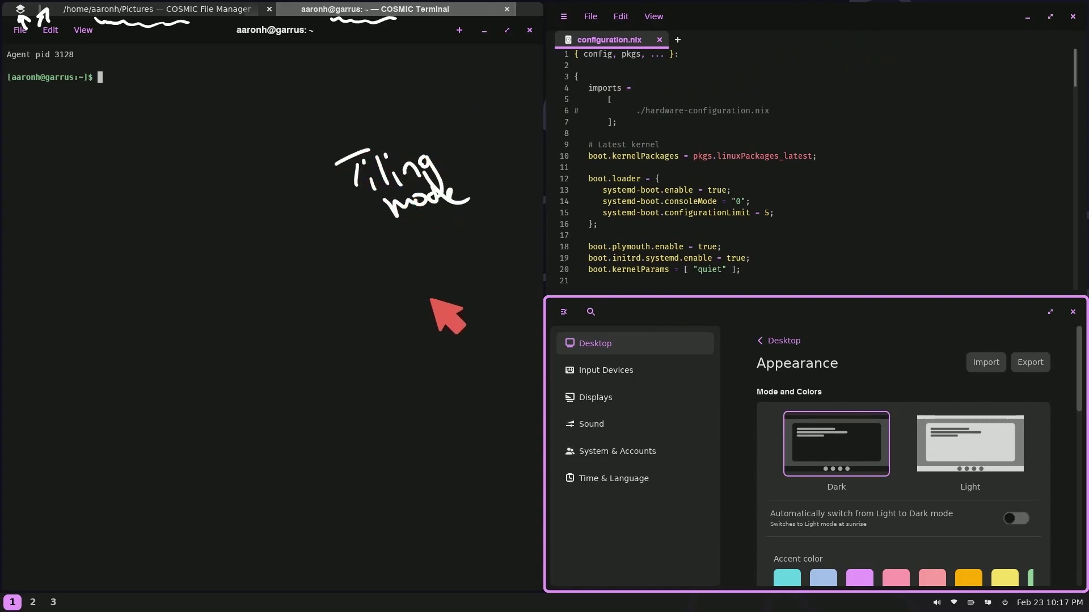
{"action": "mouse_move", "coordinate": [544, 398]}
{"action": "left_mouse_down"}
{"action": "mouse_move", "coordinate": [487, 378]}
{"action": "mouse_move", "coordinate": [486, 389]}
{"action": "mouse_move", "coordinate": [481, 375]}
{"action": "left_mouse_up"}
{"action": "mouse_move", "coordinate": [492, 259]}
{"action": "left_mouse_down"}
{"action": "mouse_move", "coordinate": [506, 244]}
{"action": "mouse_move", "coordinate": [538, 255]}
{"action": "left_mouse_up"}
{"action": "mouse_move", "coordinate": [625, 262]}
{"action": "left_mouse_down"}
{"action": "mouse_move", "coordinate": [647, 320]}
{"action": "mouse_move", "coordinate": [659, 307]}
{"action": "left_mouse_up"}
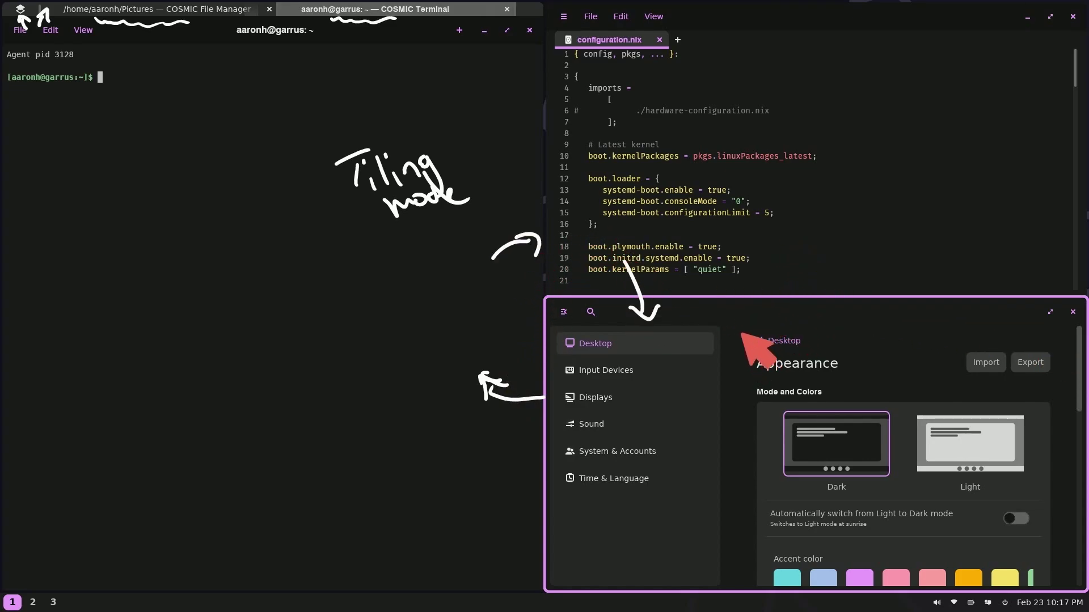
- Handwrite 'Theming' above Appearance, arrow the configuration.nix code, and label the editor 'Cosmic'
{"action": "mouse_move", "coordinate": [893, 321]}
{"action": "left_mouse_down"}
{"action": "mouse_move", "coordinate": [869, 326]}
{"action": "mouse_move", "coordinate": [908, 335]}
{"action": "mouse_move", "coordinate": [965, 324]}
{"action": "mouse_move", "coordinate": [988, 342]}
{"action": "left_mouse_up"}
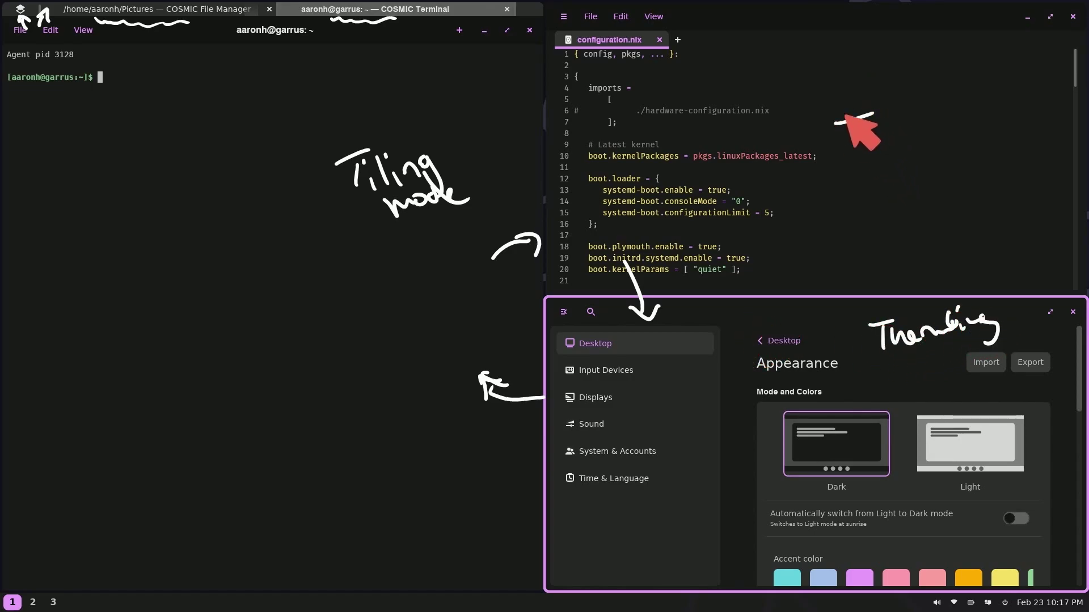
{"action": "left_click_drag", "start_coordinate": [845, 115], "coordinate": [860, 134]}
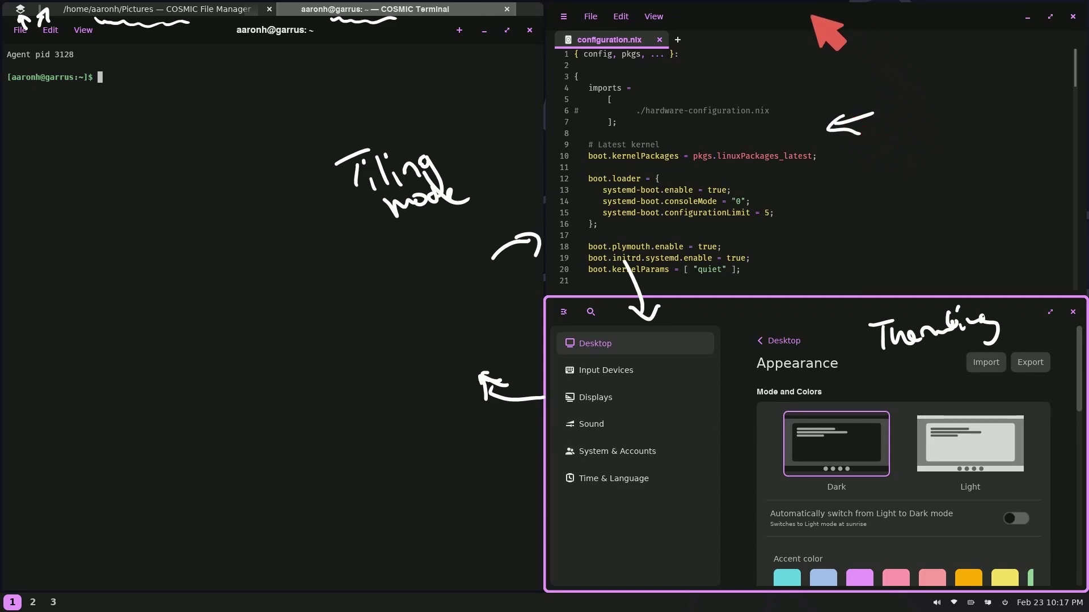
{"action": "mouse_move", "coordinate": [799, 15]}
{"action": "left_mouse_down"}
{"action": "mouse_move", "coordinate": [786, 22]}
{"action": "mouse_move", "coordinate": [867, 35]}
{"action": "mouse_move", "coordinate": [956, 29]}
{"action": "left_mouse_up"}
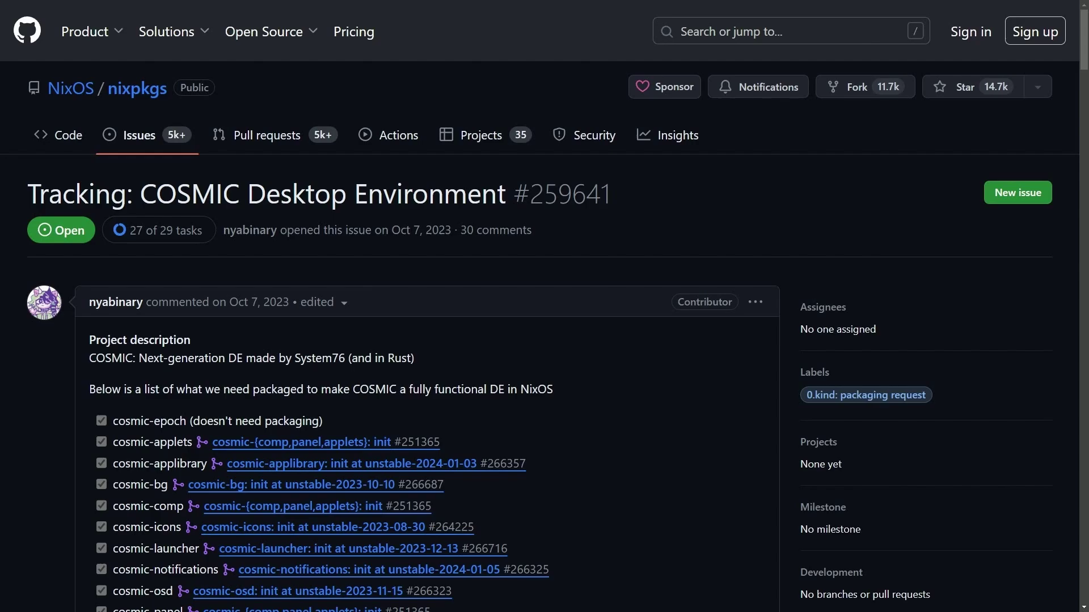
{"action": "left_click_drag", "start_coordinate": [248, 192], "coordinate": [506, 194]}
{"action": "left_click", "coordinate": [737, 229]}
{"action": "scroll", "coordinate": [736, 229], "scroll_direction": "down", "scroll_amount": 8}
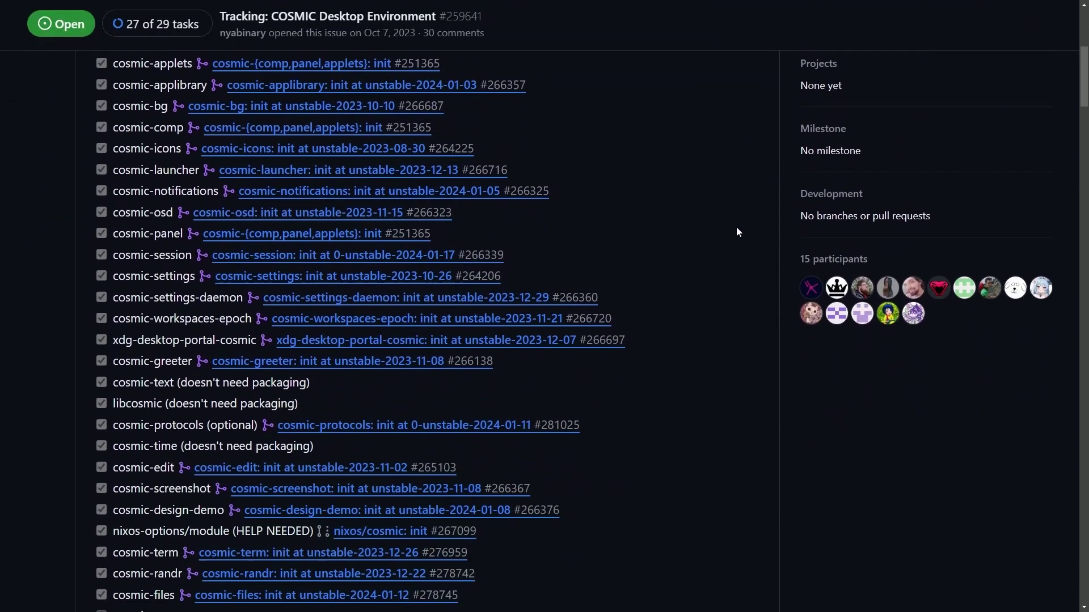
{"action": "scroll", "coordinate": [736, 228], "scroll_direction": "down", "scroll_amount": 2}
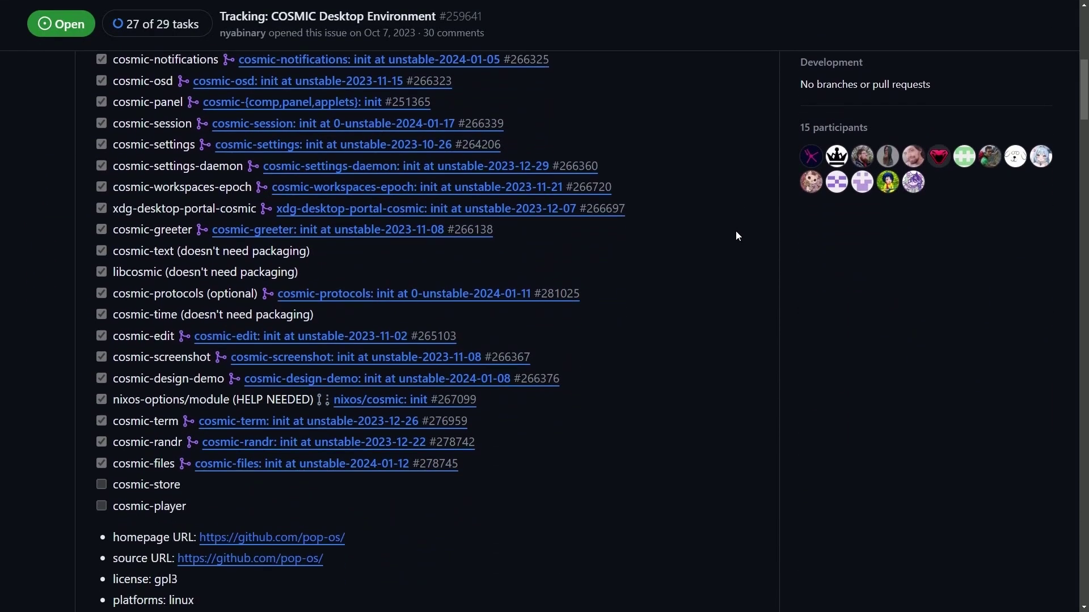
{"action": "scroll", "coordinate": [736, 231], "scroll_direction": "down", "scroll_amount": 1}
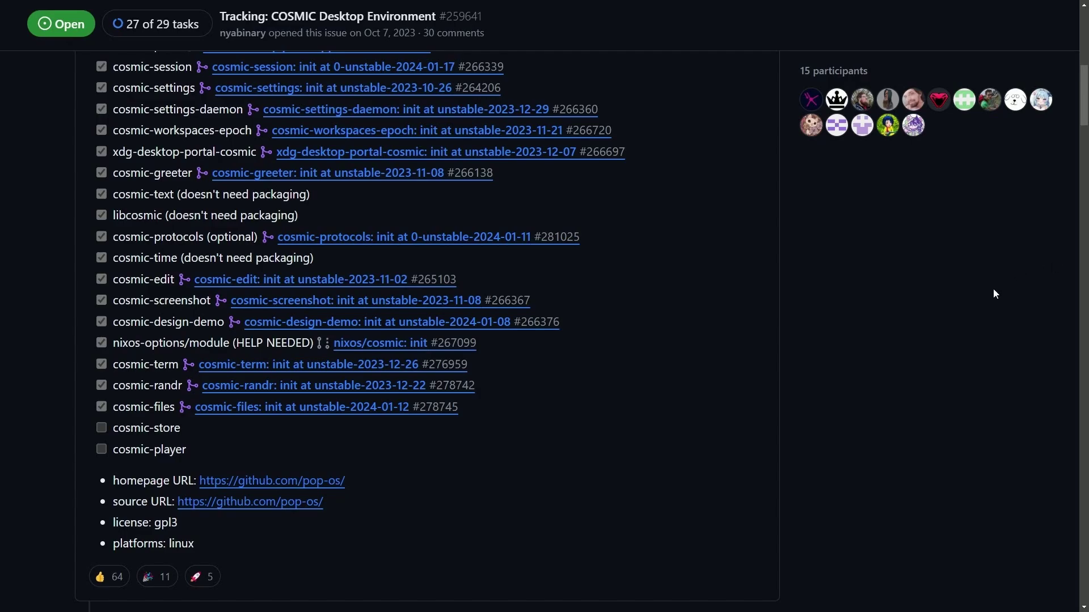
{"action": "scroll", "coordinate": [934, 273], "scroll_direction": "down", "scroll_amount": 1}
{"action": "scroll", "coordinate": [931, 279], "scroll_direction": "up", "scroll_amount": 10}
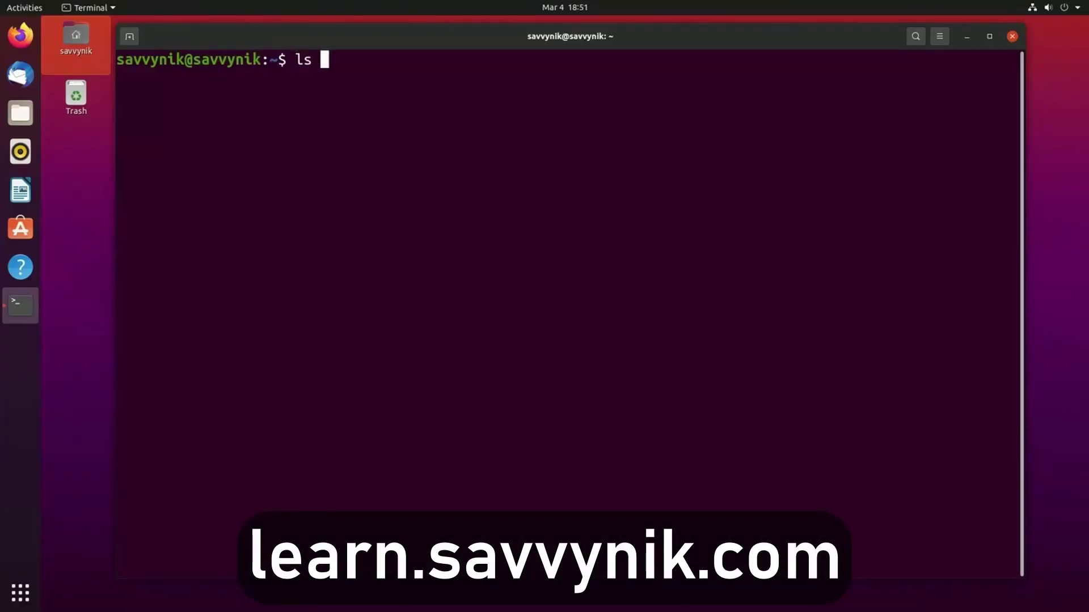
- Enter '/de' and 'sudo apt inst', then scroll the store page down to the newsletter and Linux Terms Preview
{"action": "type", "text": "/de"}
{"action": "type", "text": "sudo apt inst"}
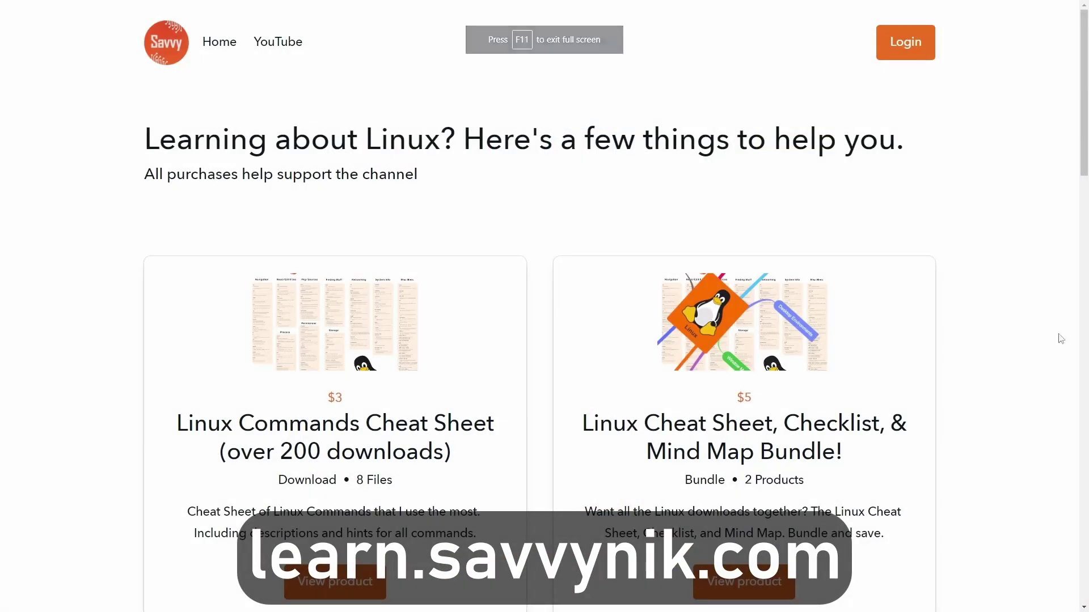
{"action": "scroll", "coordinate": [989, 287], "scroll_direction": "down", "scroll_amount": 3}
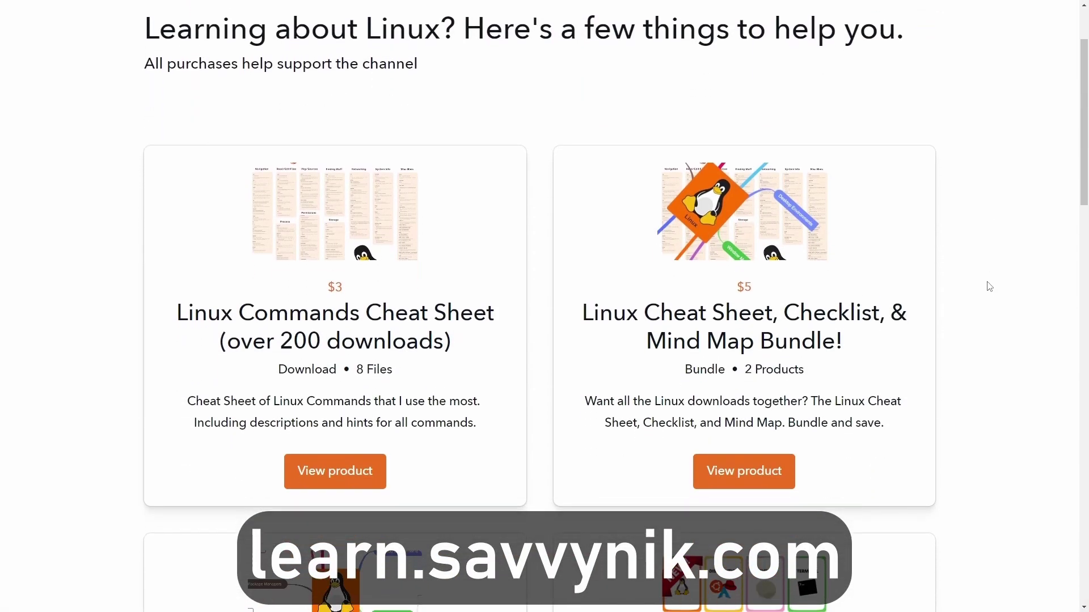
{"action": "scroll", "coordinate": [989, 287], "scroll_direction": "down", "scroll_amount": 5}
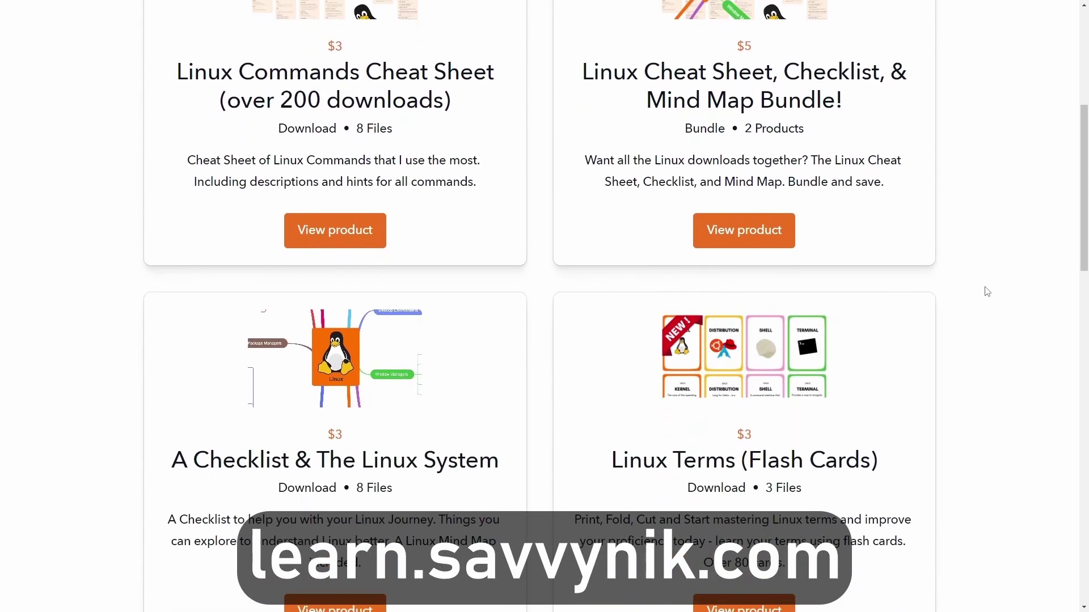
{"action": "scroll", "coordinate": [987, 291], "scroll_direction": "down", "scroll_amount": 6}
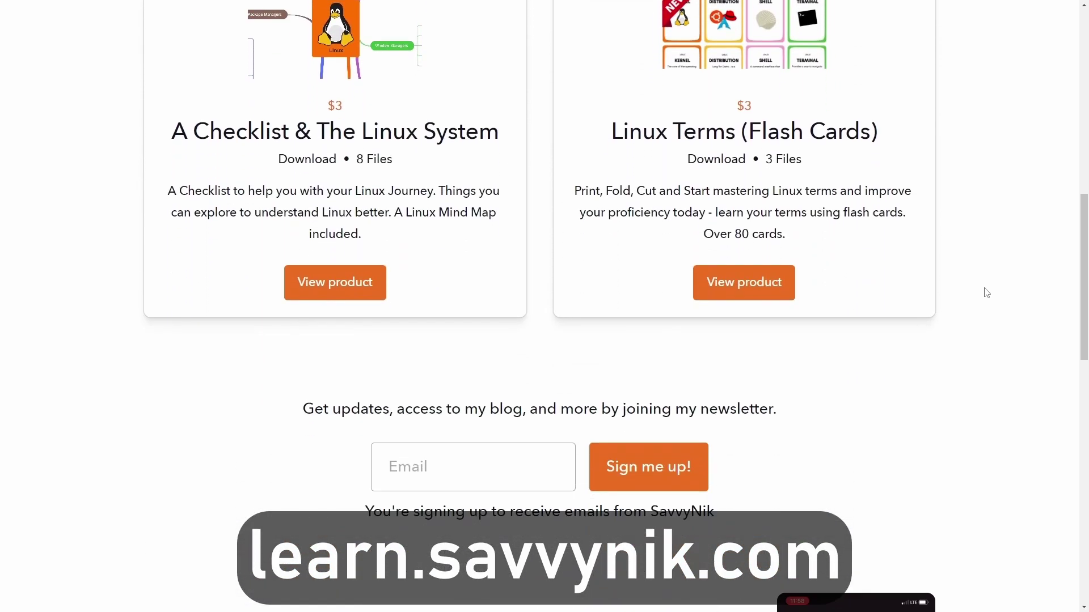
{"action": "scroll", "coordinate": [987, 292], "scroll_direction": "down", "scroll_amount": 6}
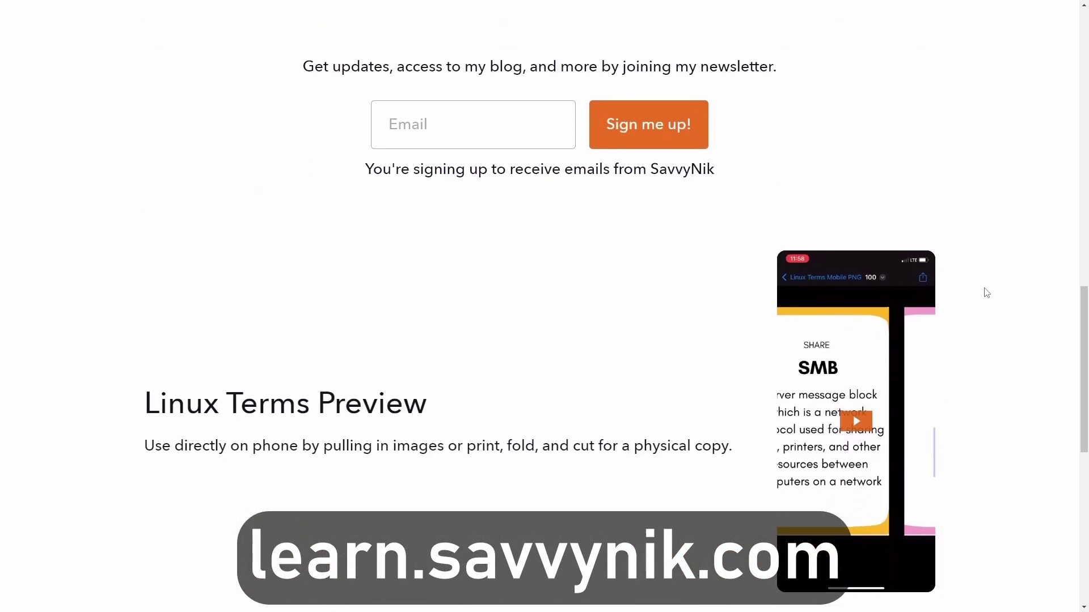